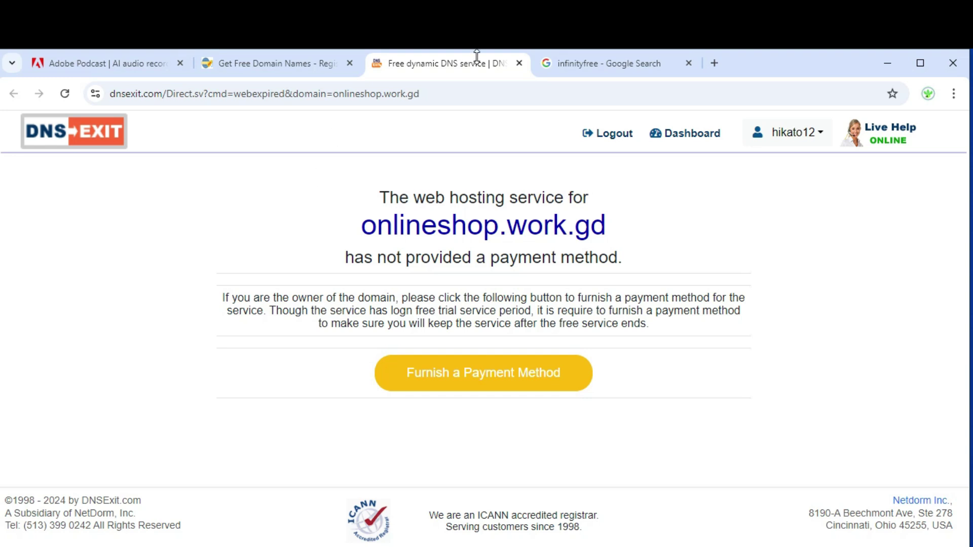
Open InfinityFree's sign-up page from the Google search results.
left_click(584, 66)
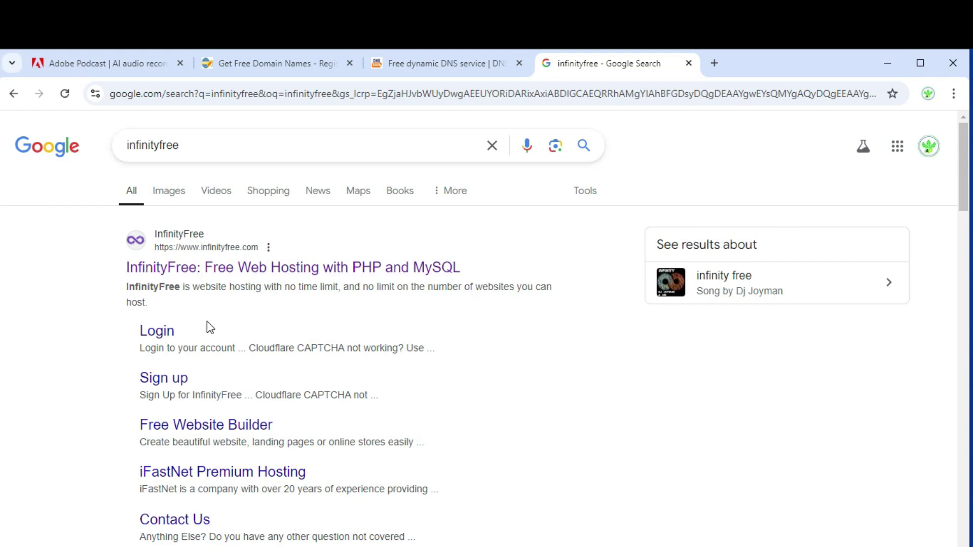
left_click(170, 383)
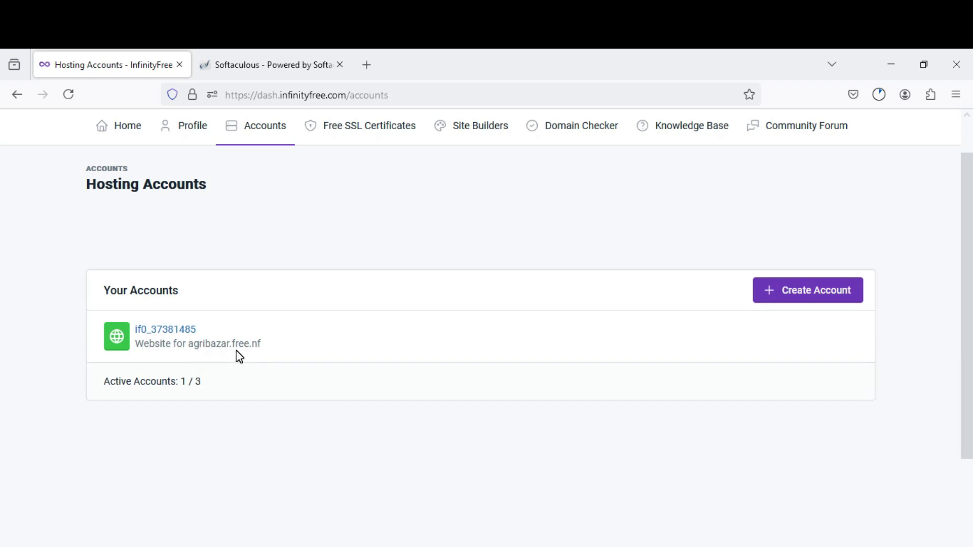
Start creating a hosting account on the free $0 InfinityFree plan and complete the human verification.
left_click(798, 298)
left_click(816, 300)
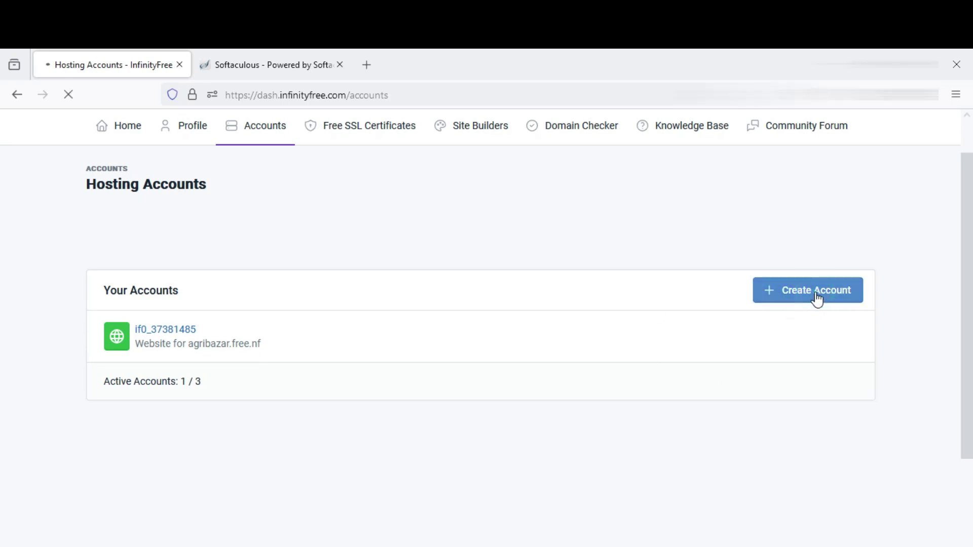
left_click_drag(967, 162, 969, 296)
left_click(198, 462)
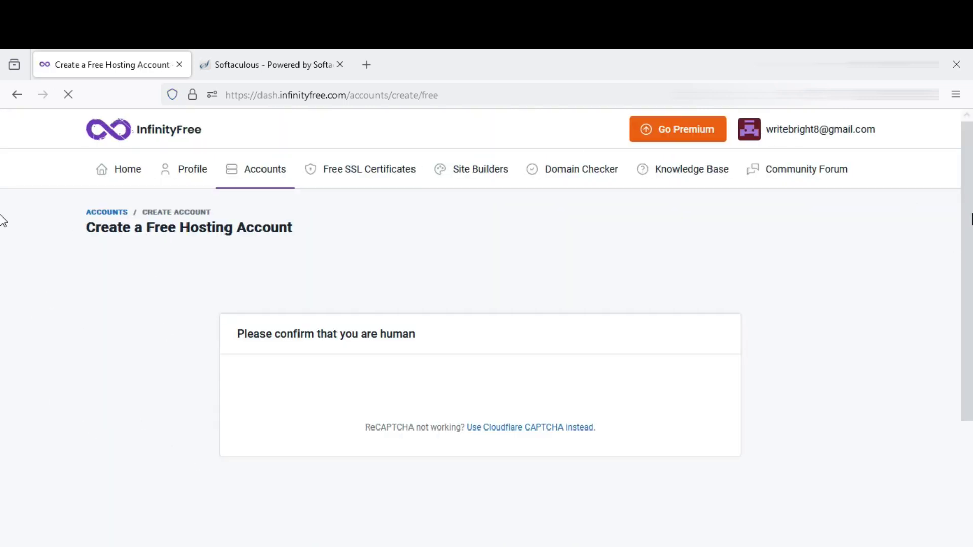
scroll(2, 202, "down", 2)
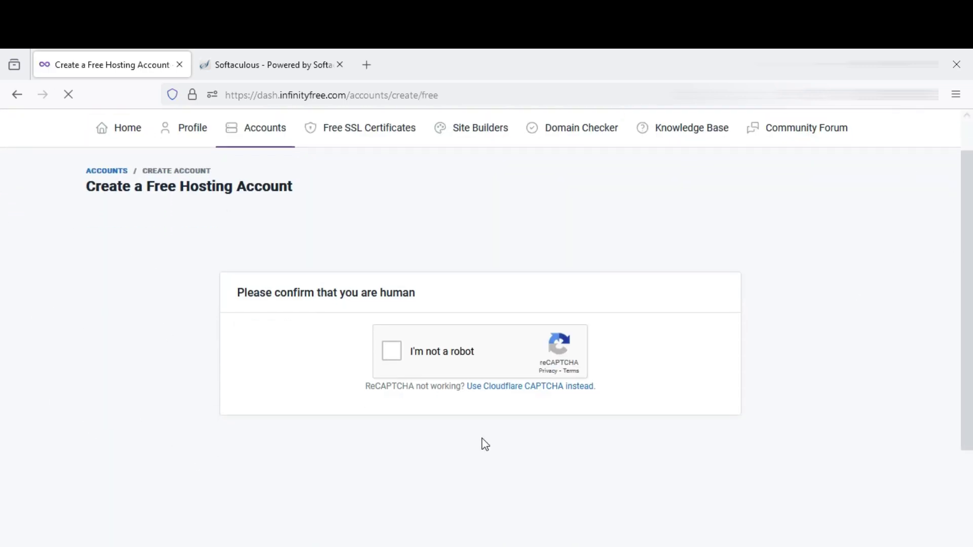
left_click(393, 351)
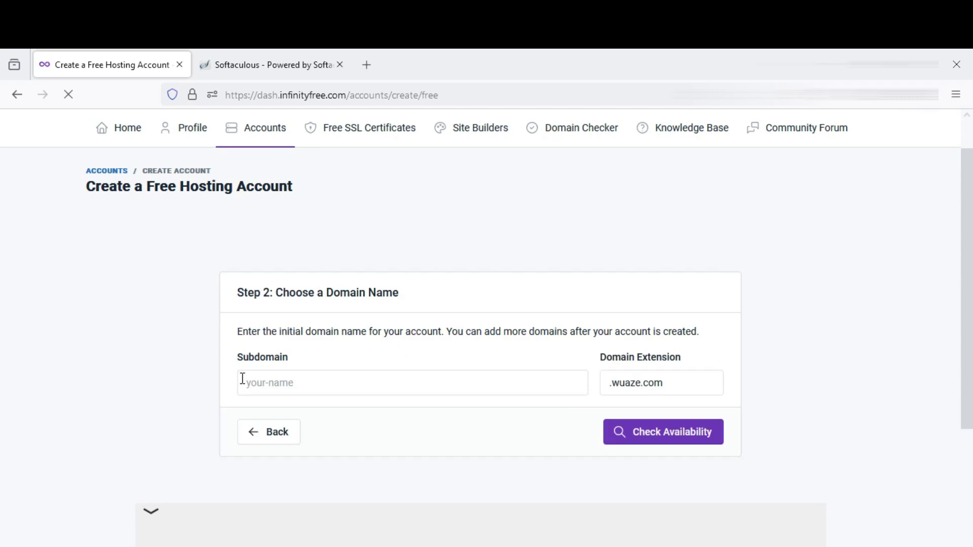
Choose the subdomain agribazar with the .rf.gd extension and check its availability, dismissing the ad that interrupts.
left_click(299, 382)
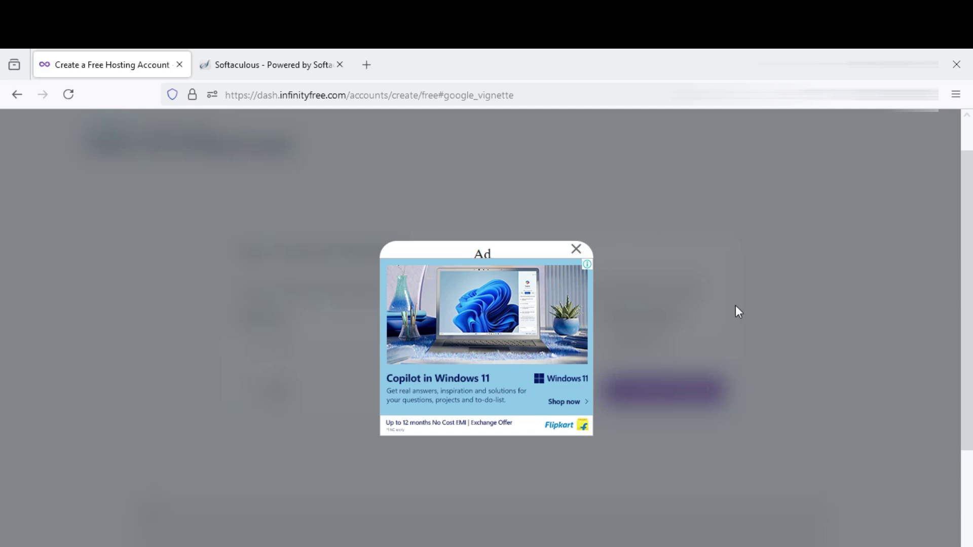
left_click(577, 249)
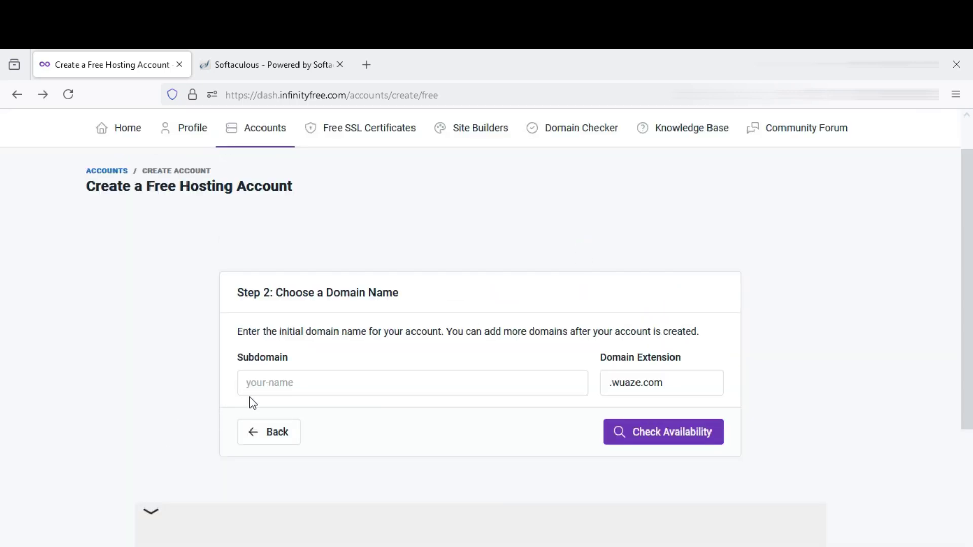
left_click(266, 390)
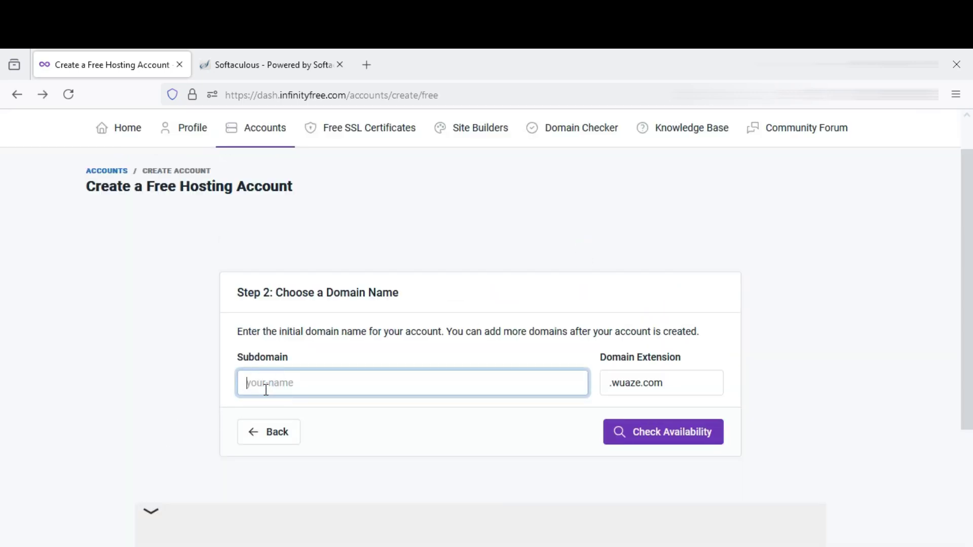
type("agr")
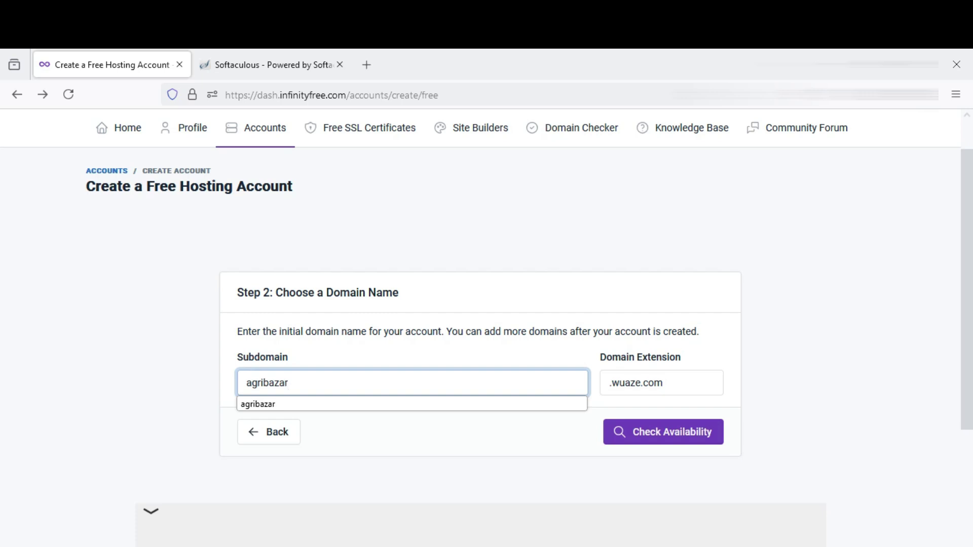
type("ibazar")
left_click(249, 404)
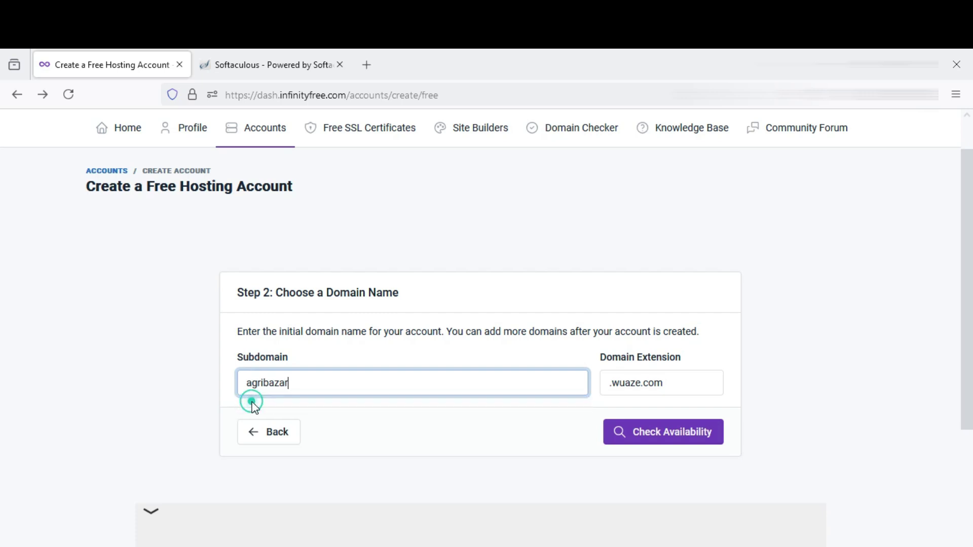
left_click(629, 388)
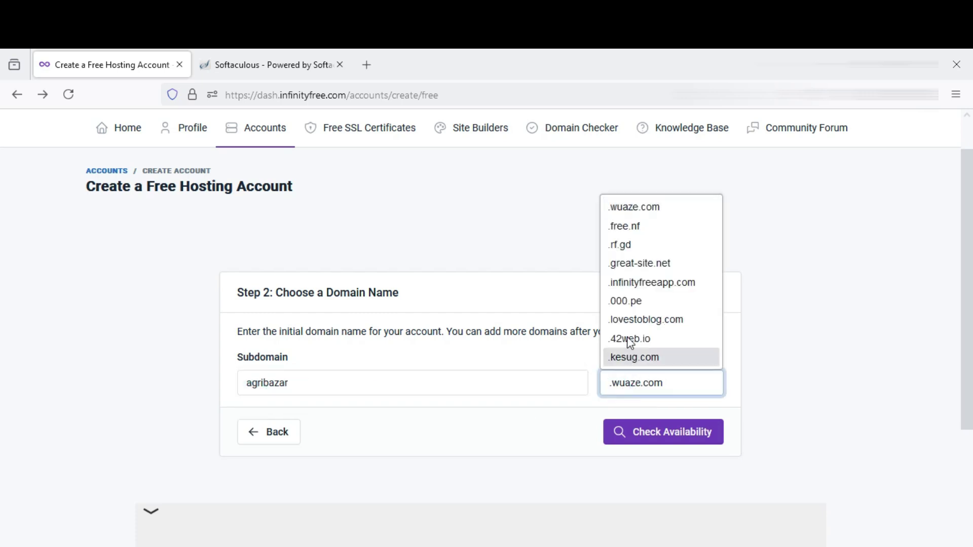
left_click(641, 245)
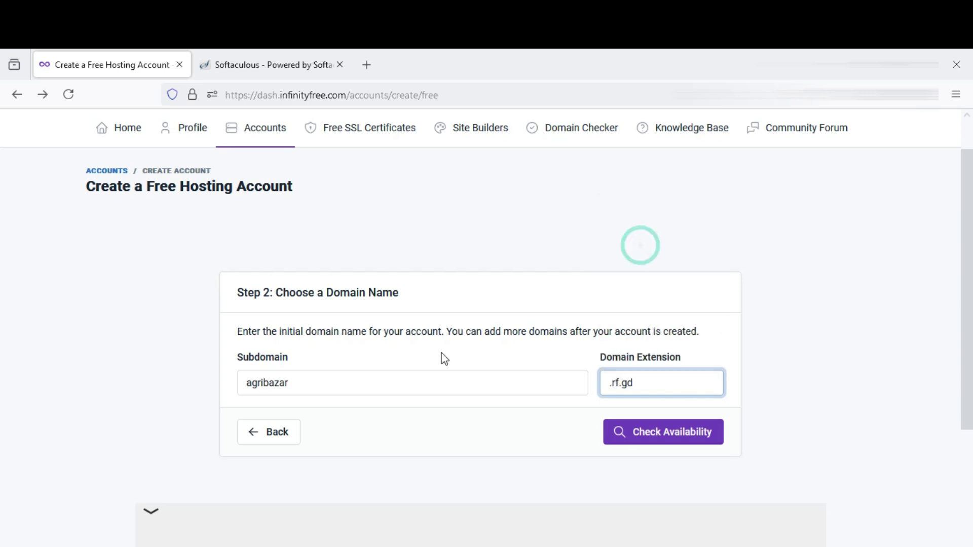
left_click(693, 436)
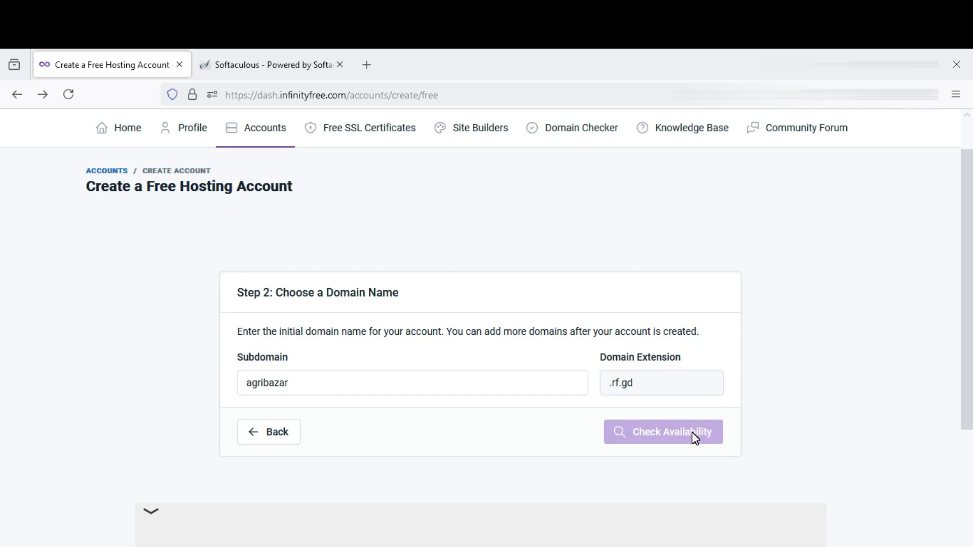
Generate a fresh account password for the new hosting account and reveal it in its field.
scroll(969, 235, "down", 3)
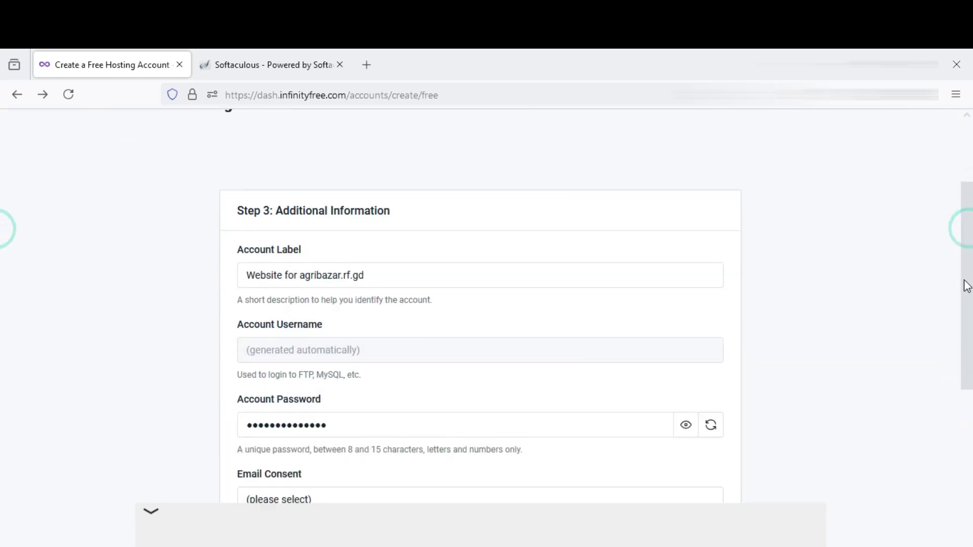
left_click(712, 354)
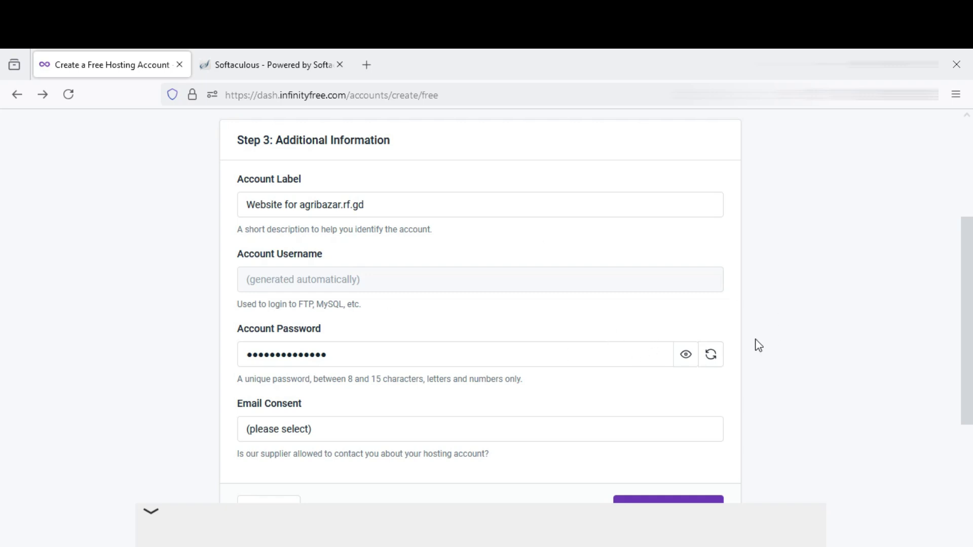
left_click(686, 355)
left_click(687, 355)
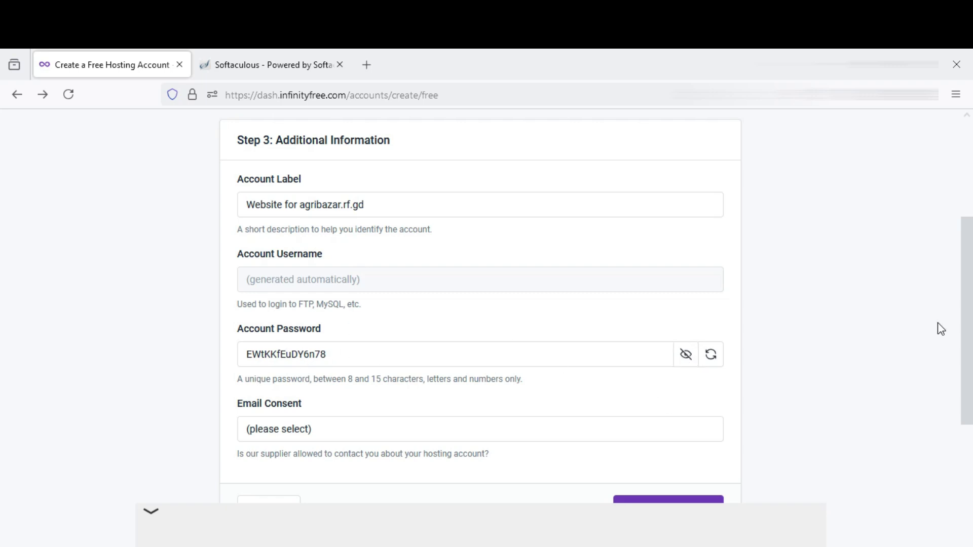
Set the email consent to I Approve and create the hosting account.
scroll(967, 310, "down", 2)
left_click(282, 361)
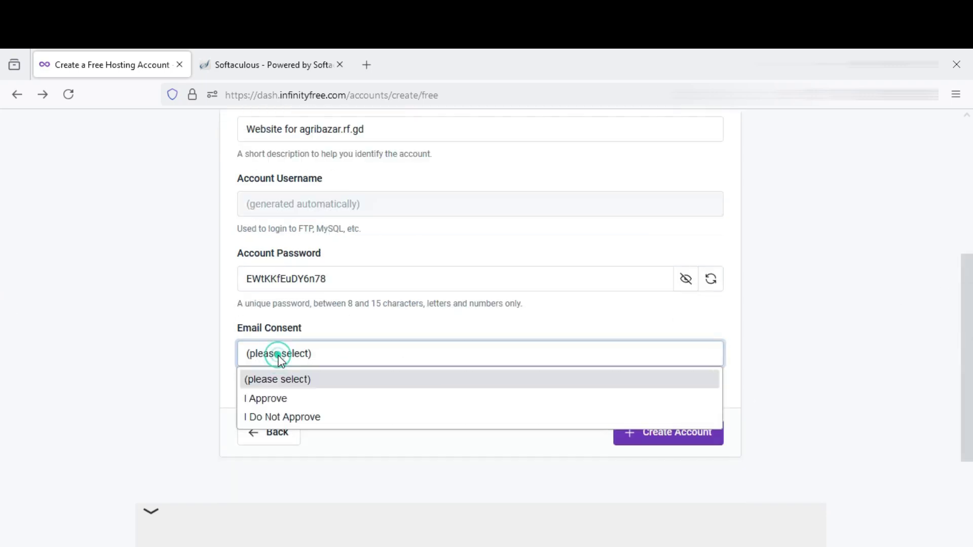
left_click(283, 399)
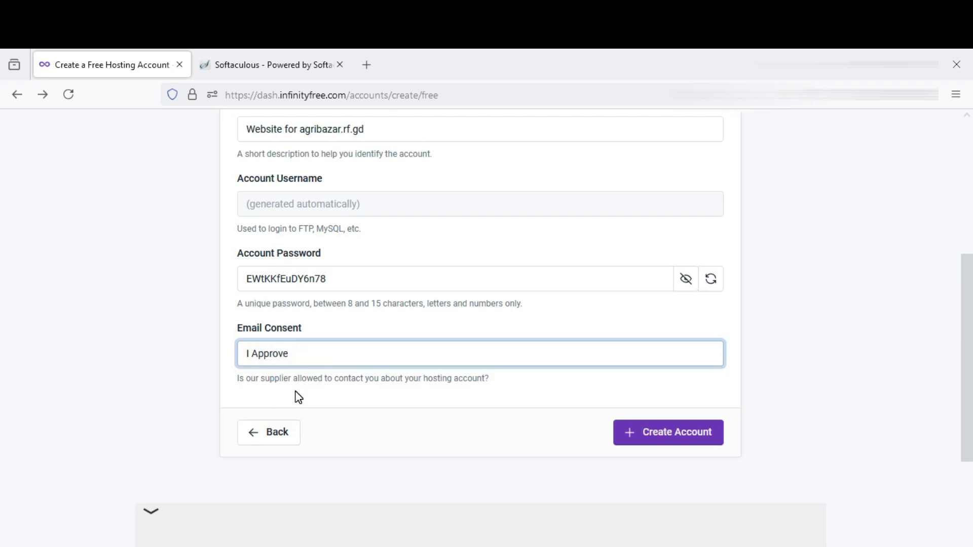
left_click(664, 445)
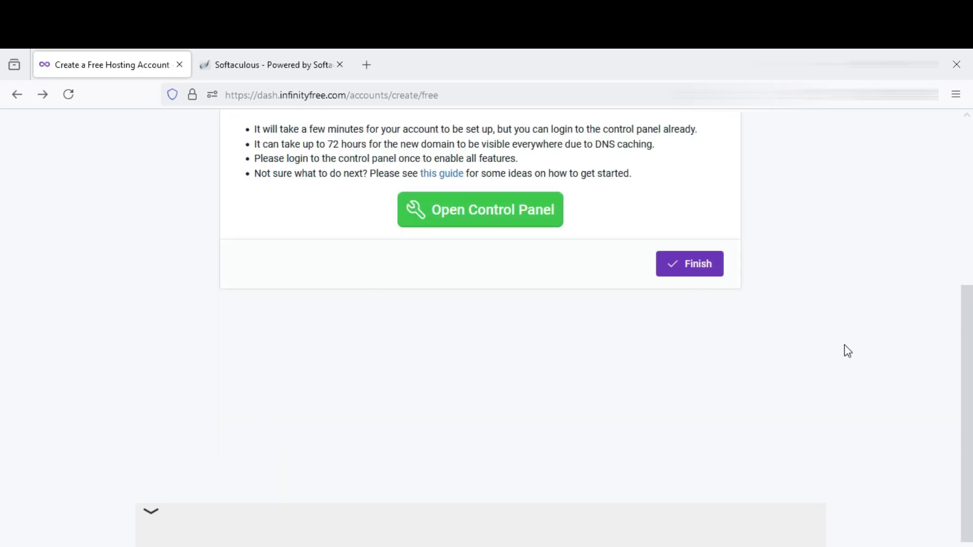
Leave the account creation page and return to the list of hosting accounts.
scroll(963, 351, "up", 3)
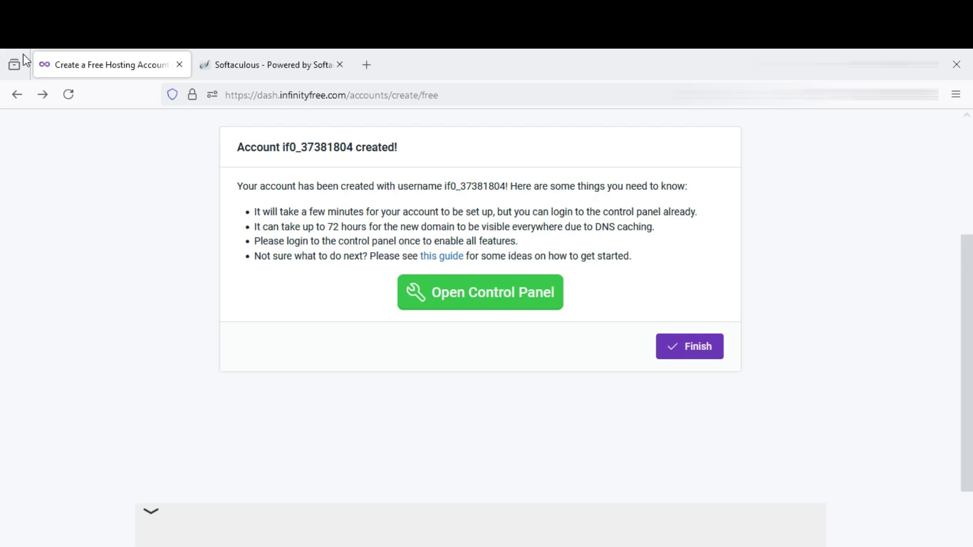
left_click(21, 96)
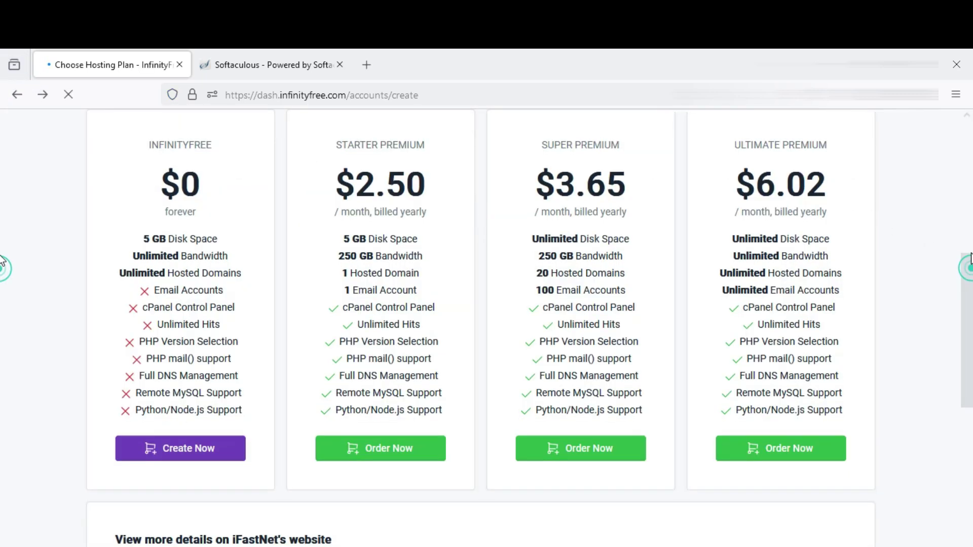
scroll(3, 228, "up", 5)
scroll(2, 195, "up", 2)
left_click(270, 159)
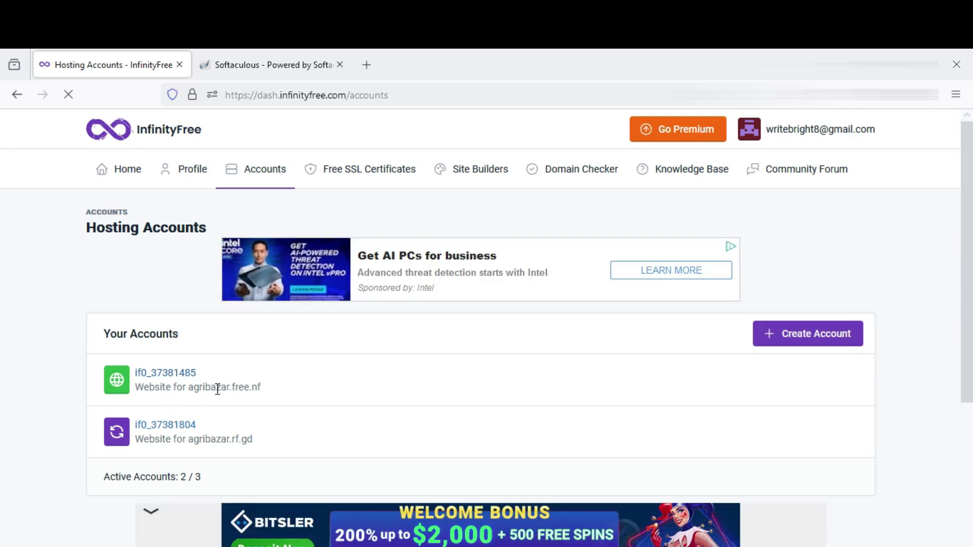
Open the control panel of the agribazar.free.nf hosting account.
left_click(175, 374)
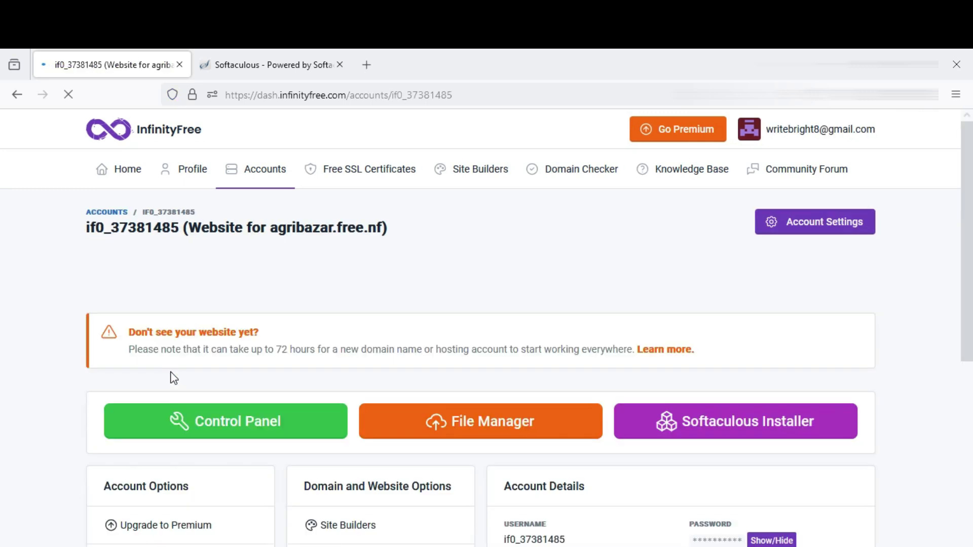
left_click_drag(969, 218, 931, 269)
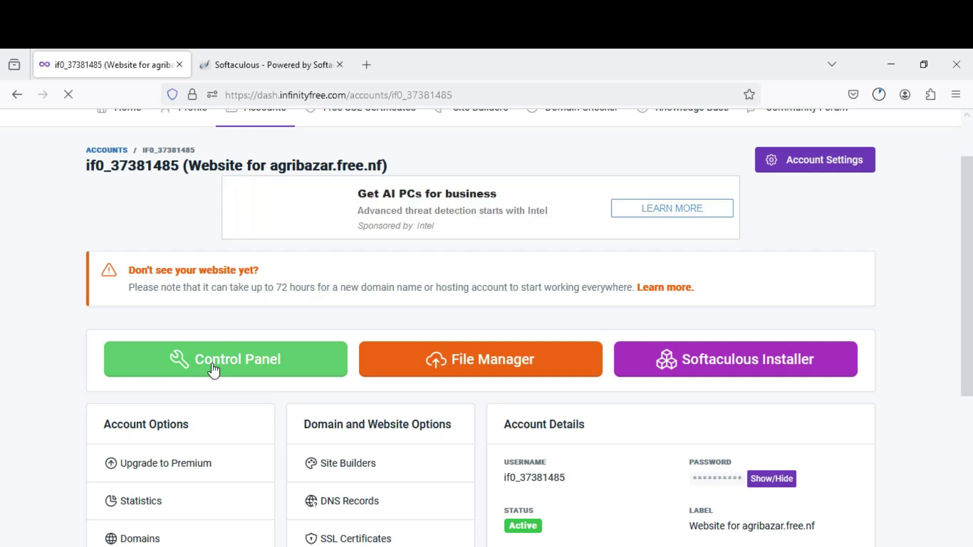
left_click(248, 370)
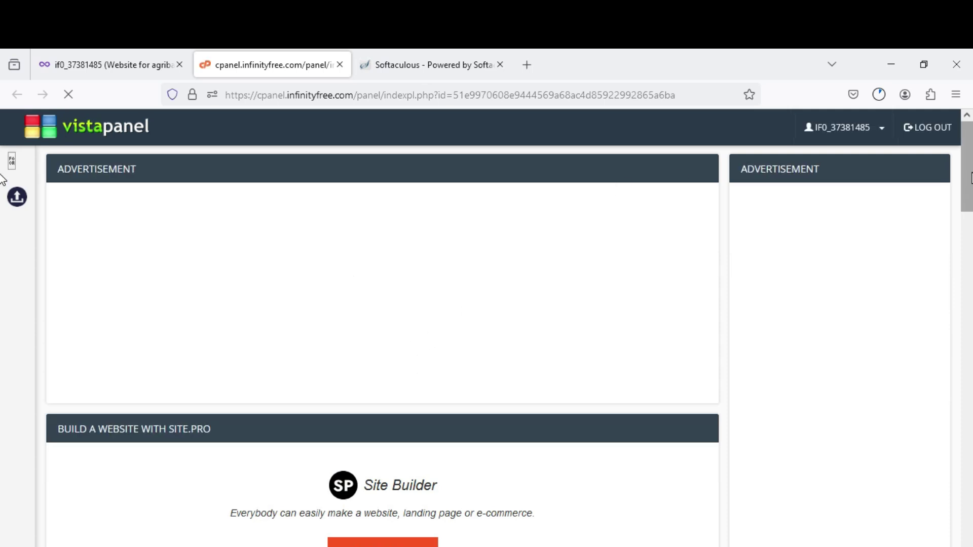
Open the SSL/TLS manager from the control panel and review the certificate options for agribazar.free.nf.
left_click_drag(969, 146, 970, 354)
scroll(2, 356, "down", 5)
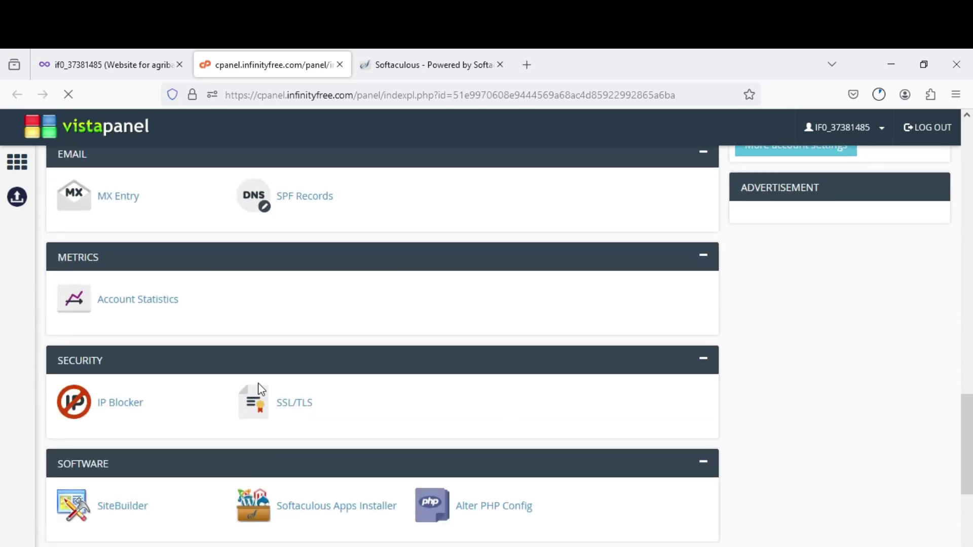
left_click(290, 411)
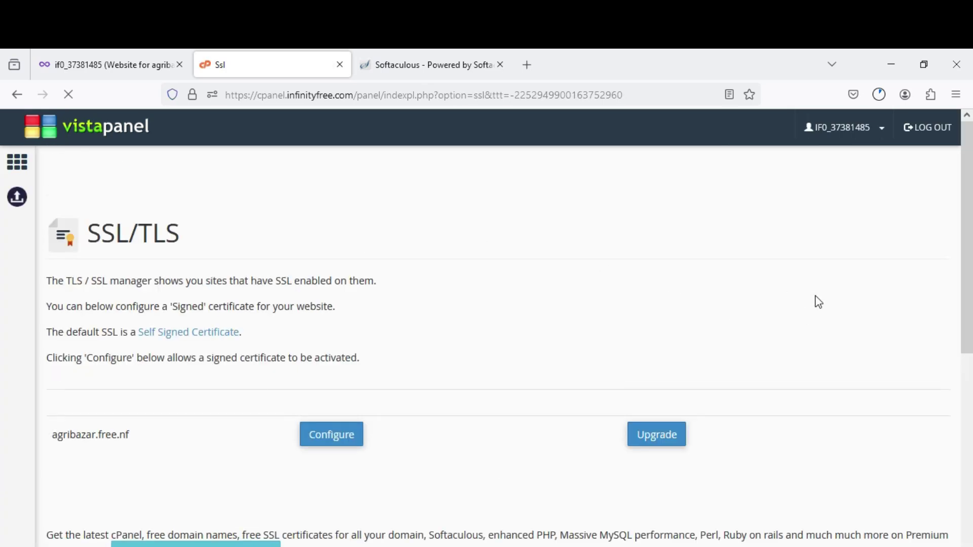
left_click_drag(968, 167, 969, 278)
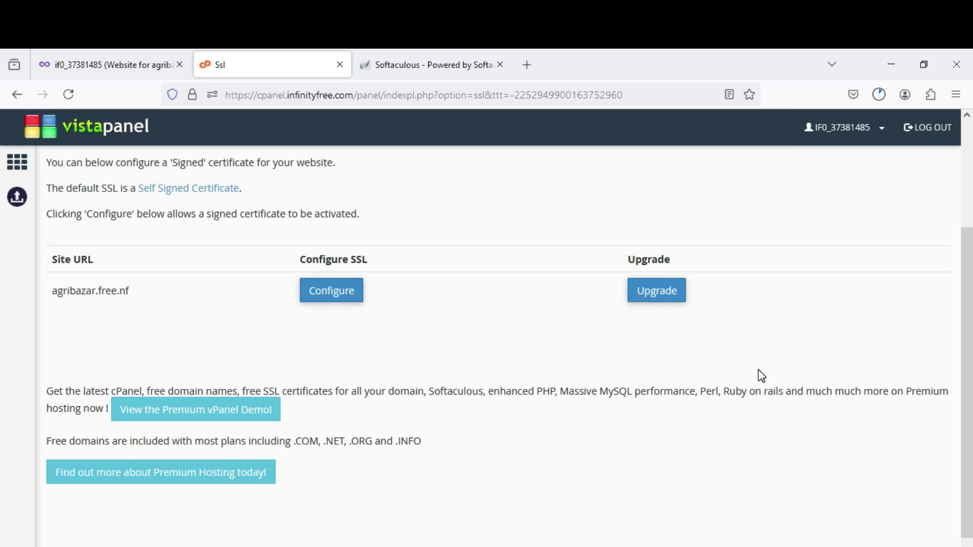
left_click_drag(967, 341, 969, 258)
scroll(3, 243, "up", 1)
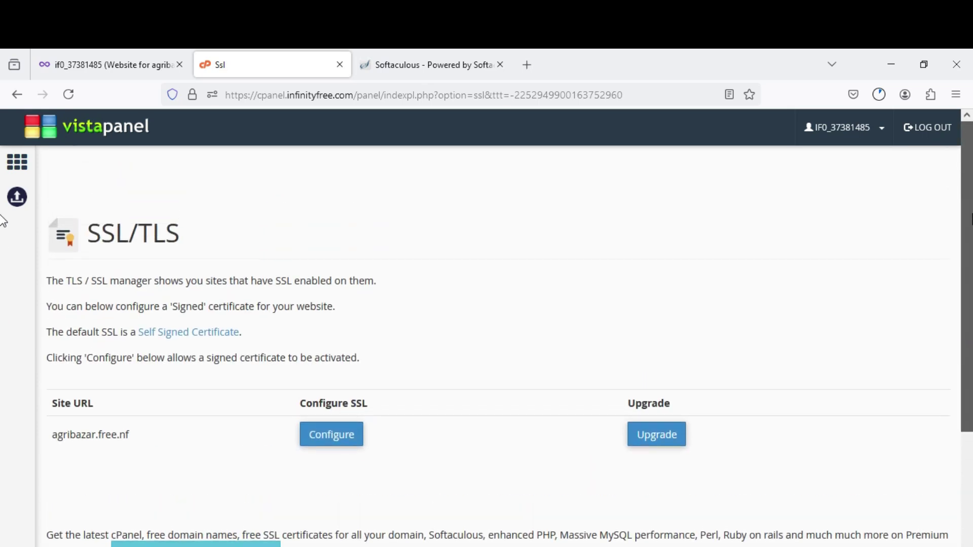
Return to the control panel's main page and open the Softaculous Apps Installer, keeping only the already loaded Softaculous tab.
left_click(16, 95)
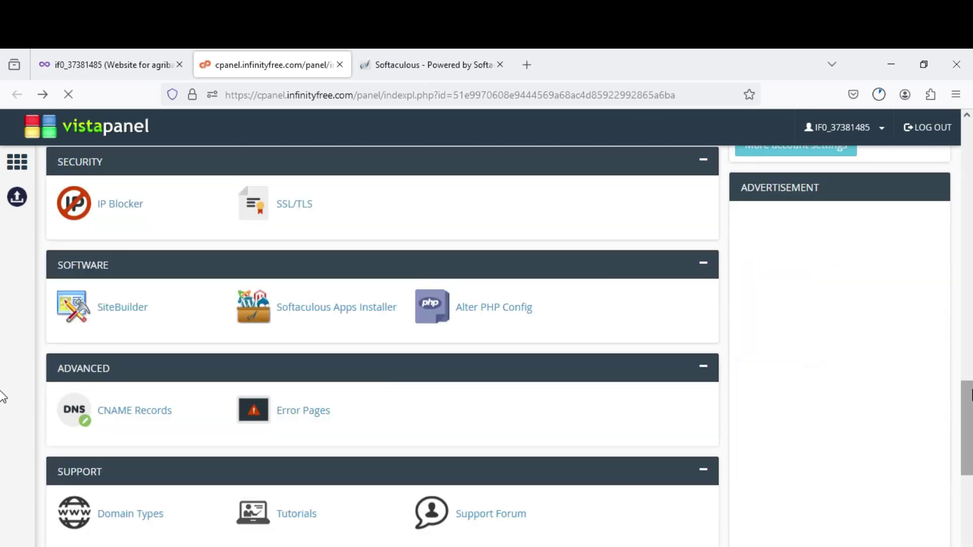
scroll(968, 432, "down", 1)
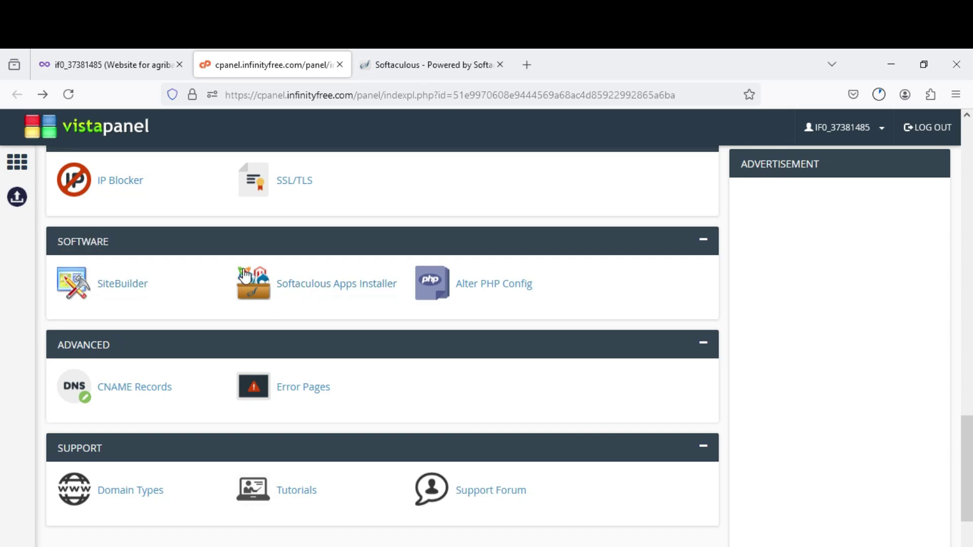
left_click(356, 286)
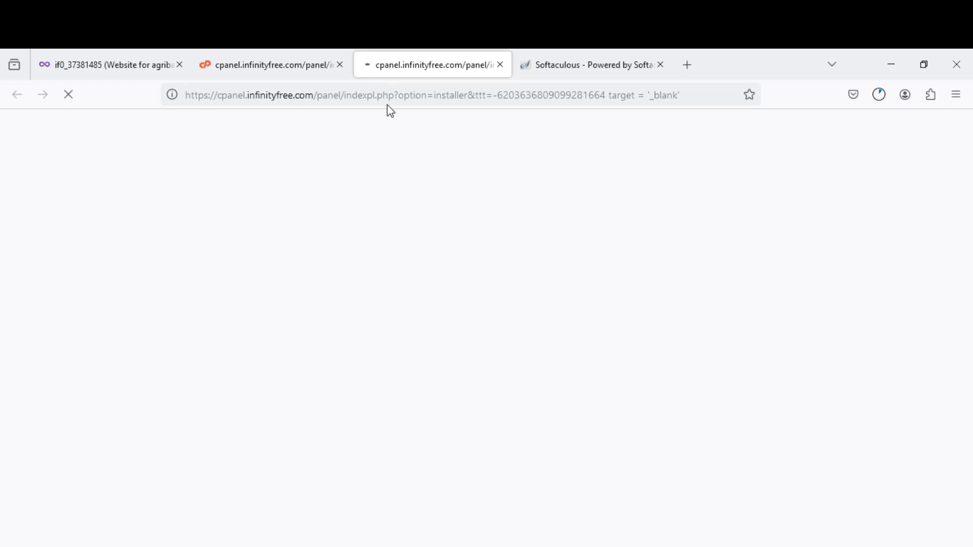
left_click(593, 65)
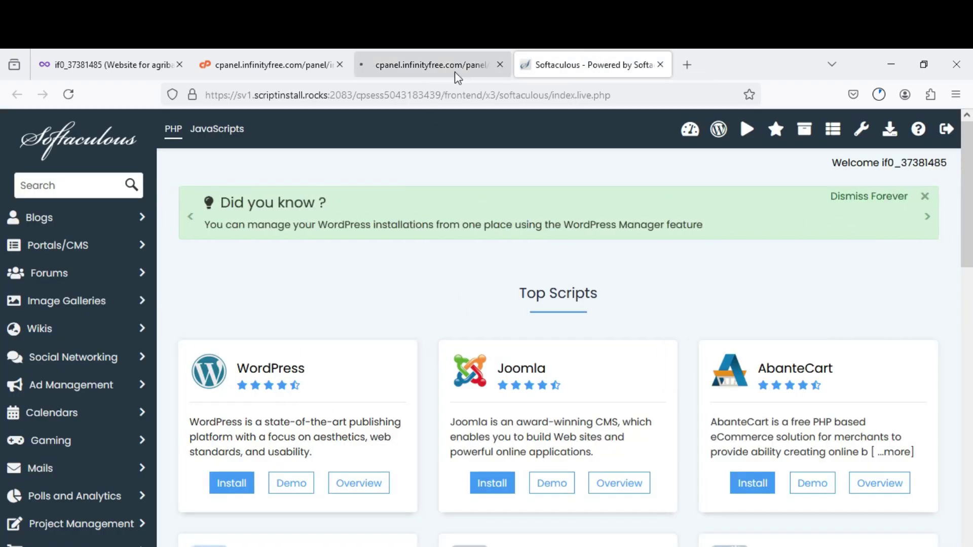
left_click(500, 64)
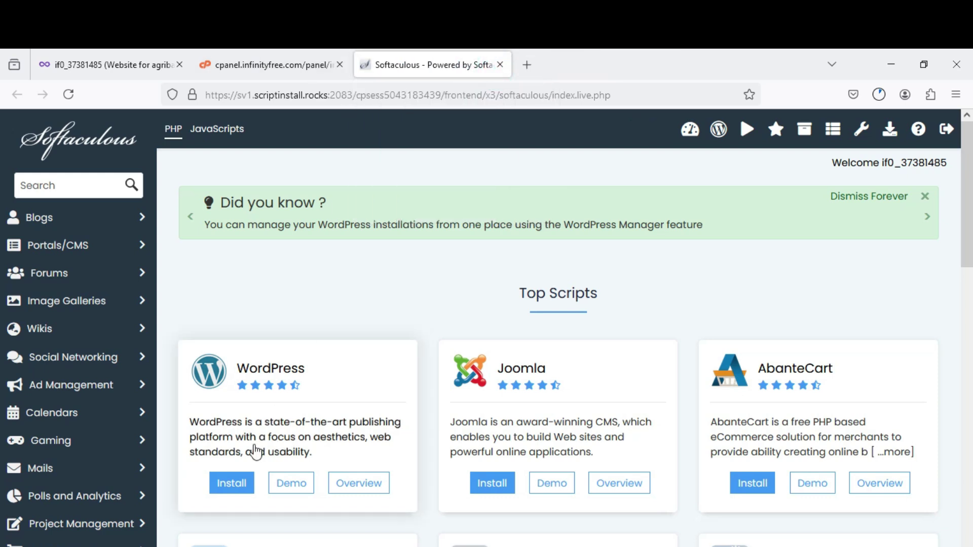
left_click(235, 487)
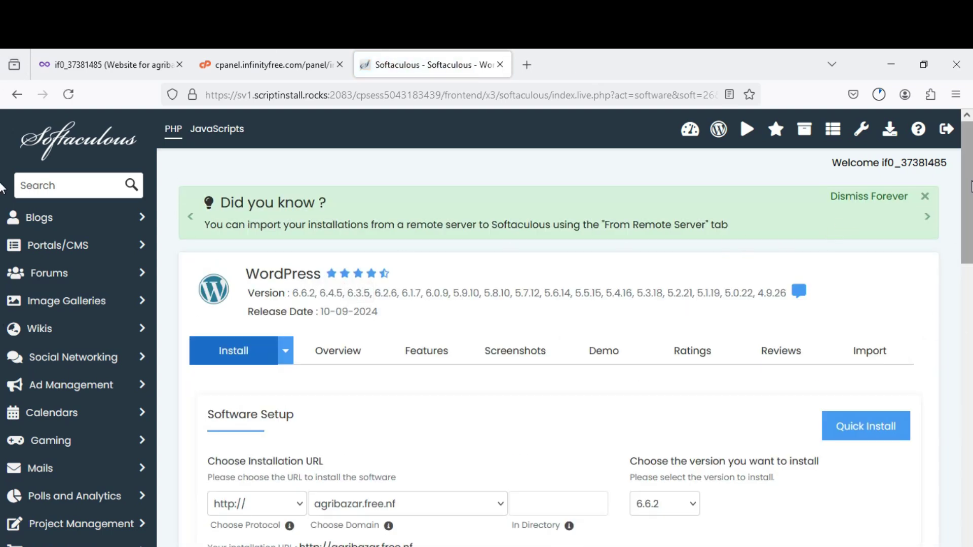
left_click_drag(969, 191, 971, 298)
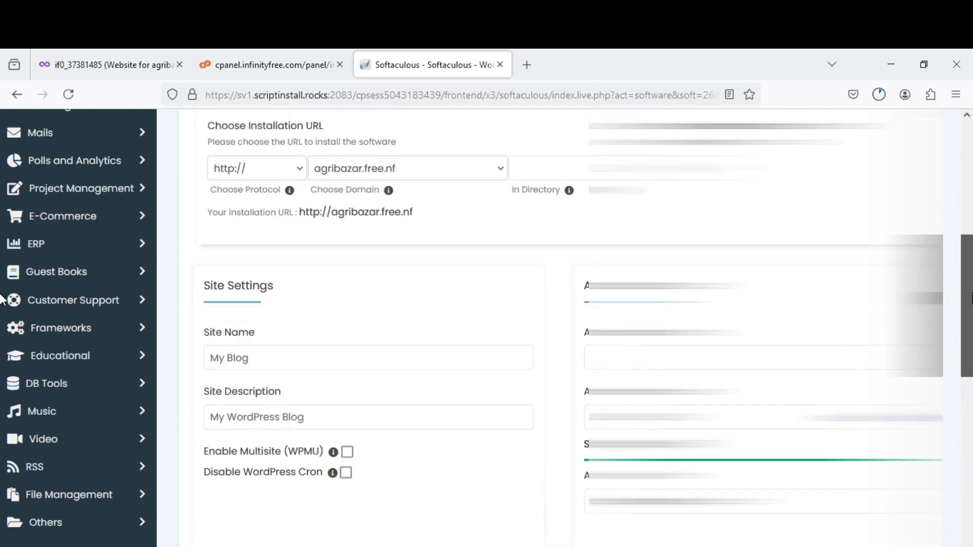
left_click(233, 171)
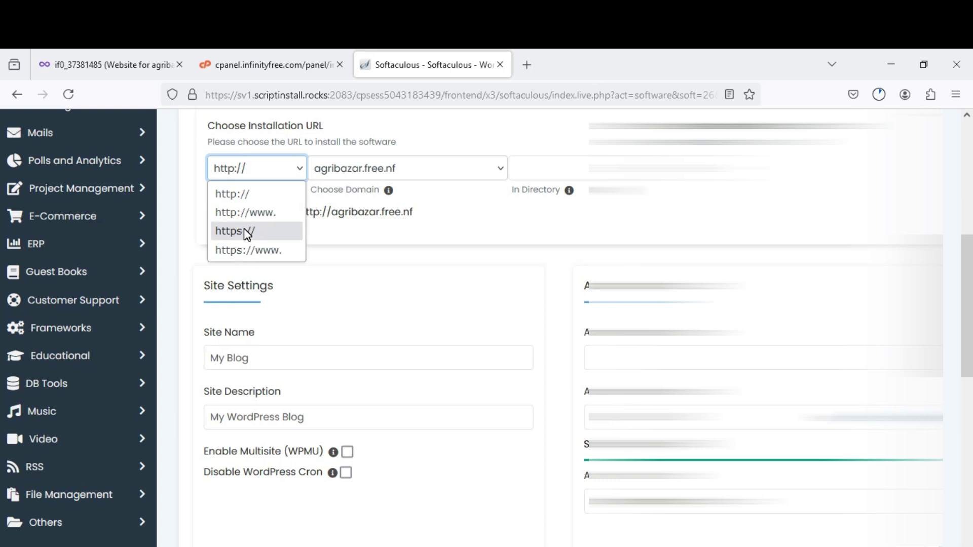
left_click(246, 232)
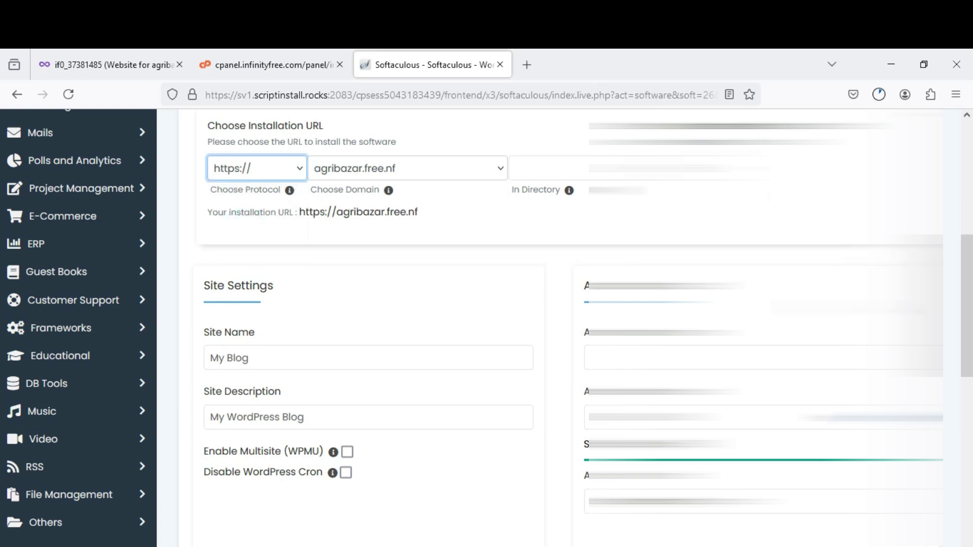
Try to install WordPress with the default site settings and English as the language.
scroll(967, 269, "down", 3)
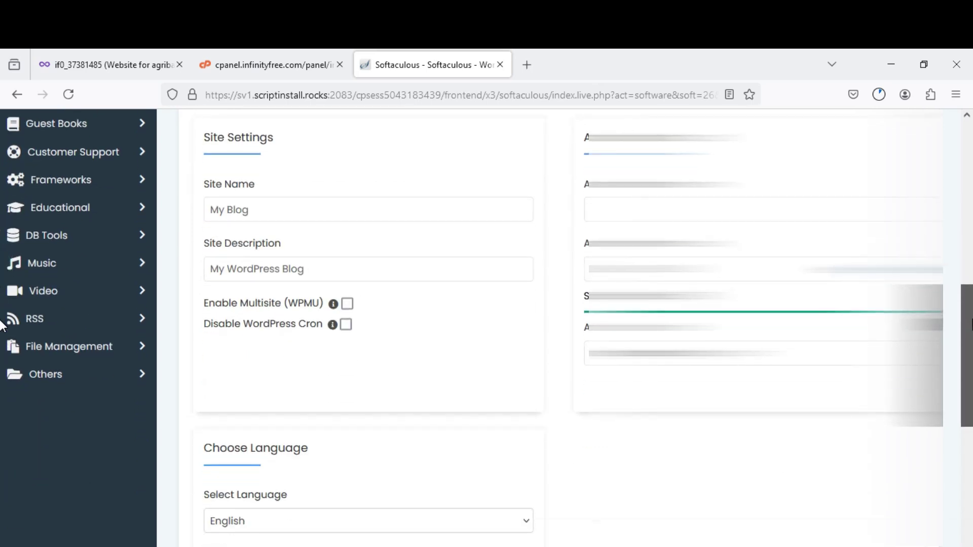
scroll(1, 324, "up", 1)
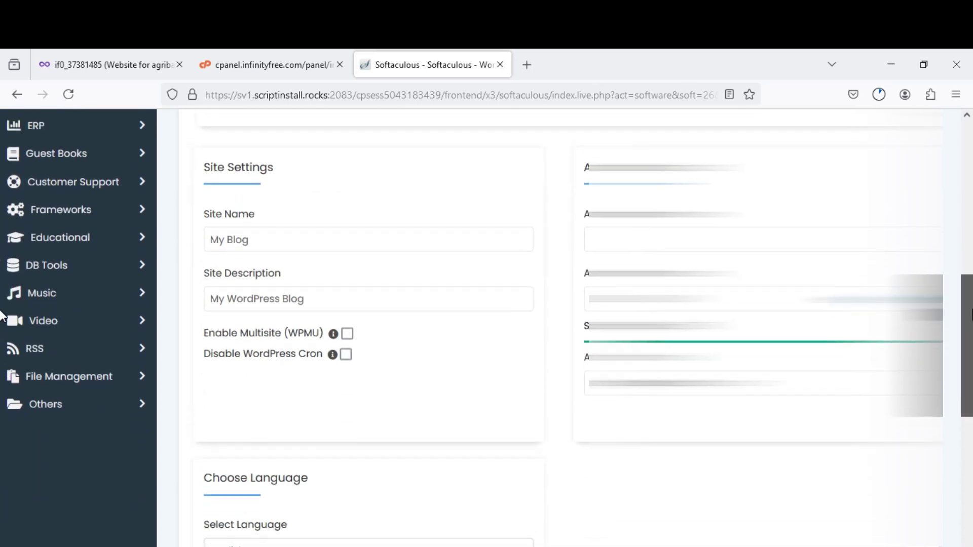
scroll(1, 378, "down", 3)
scroll(1, 406, "down", 3)
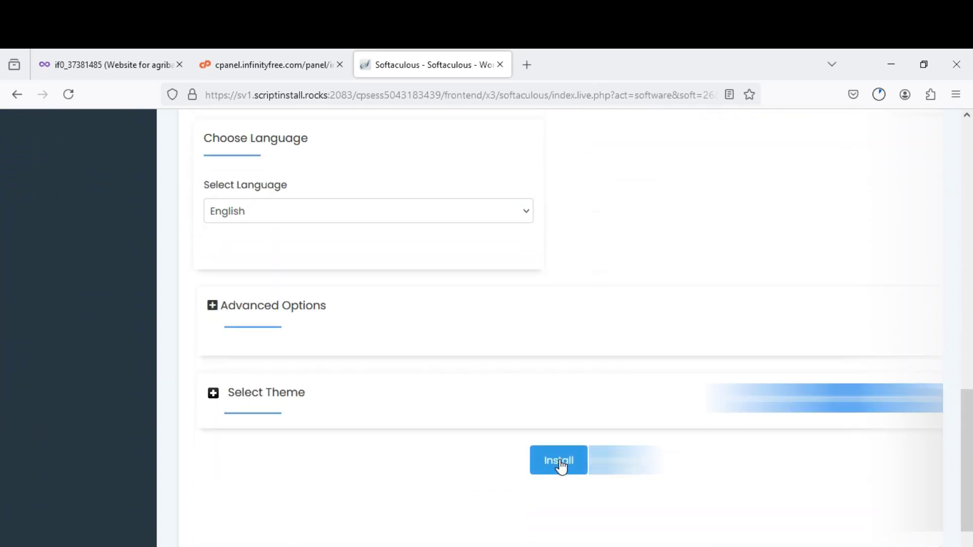
left_click(560, 460)
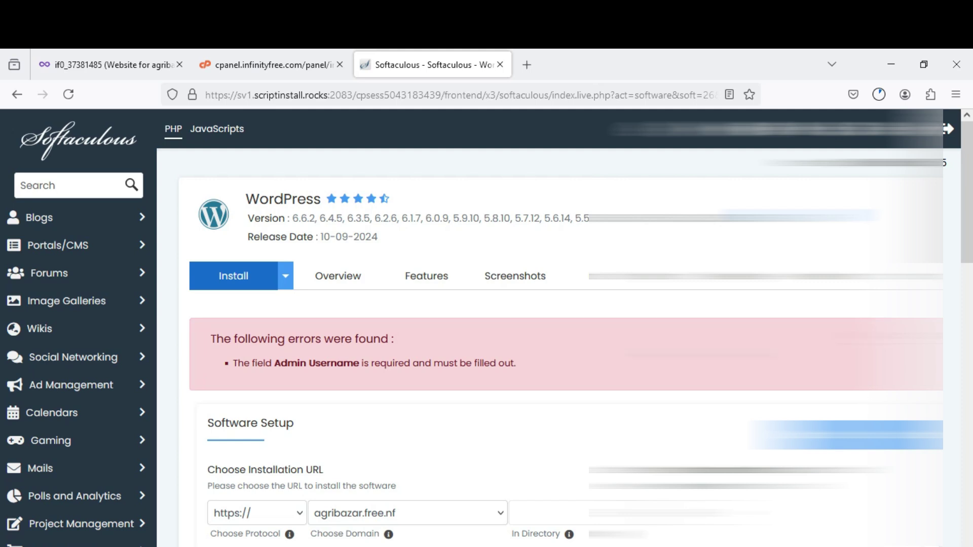
Enter agri64 as the admin username in the WordPress installation form.
scroll(2, 260, "down", 4)
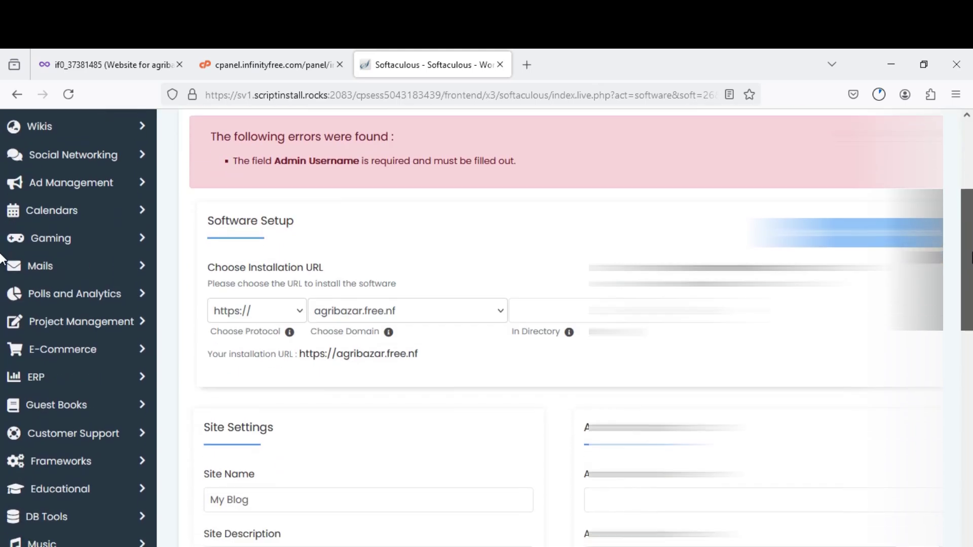
scroll(2, 259, "down", 3)
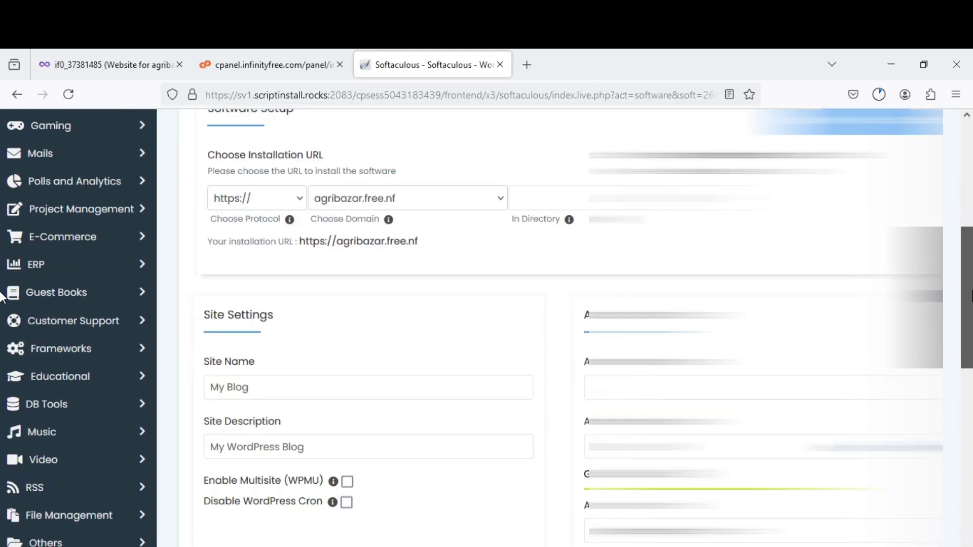
left_click(659, 388)
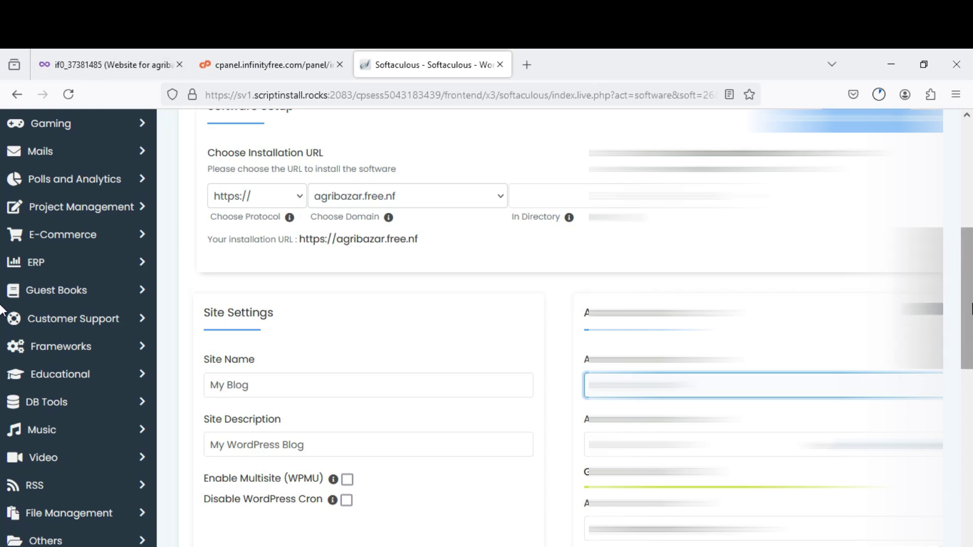
Replace the WordPress admin password with a new strong password.
scroll(962, 304, "down", 2)
left_click(761, 369)
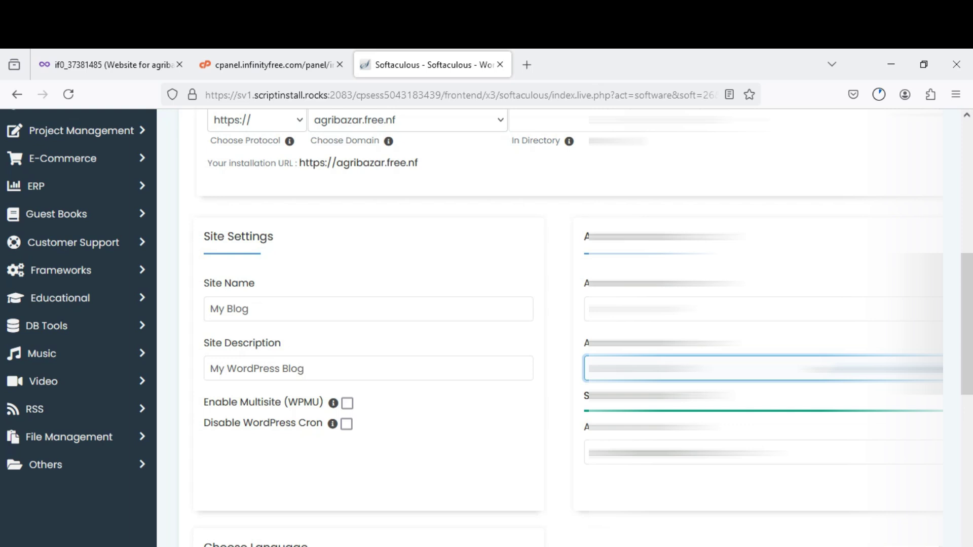
key("BackSpace")
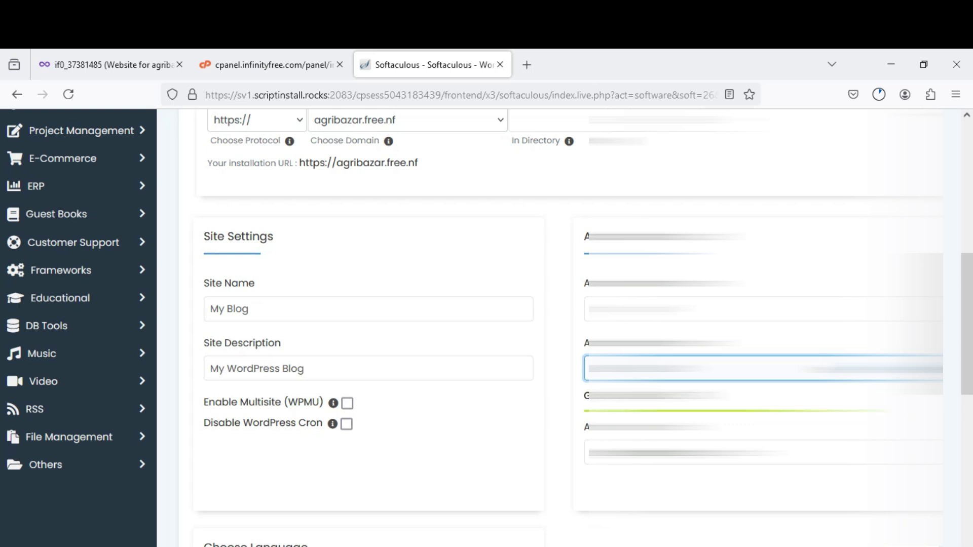
type("1")
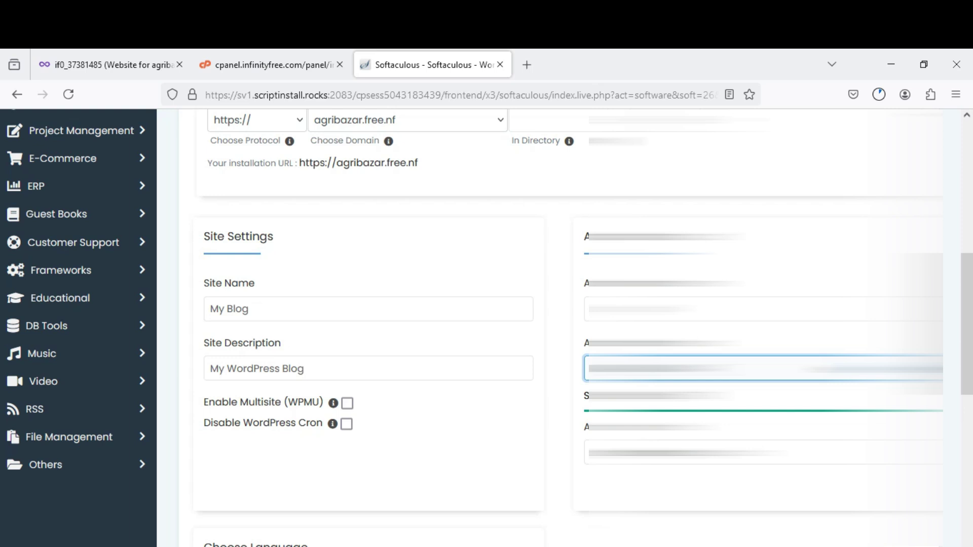
key("ctrl+a")
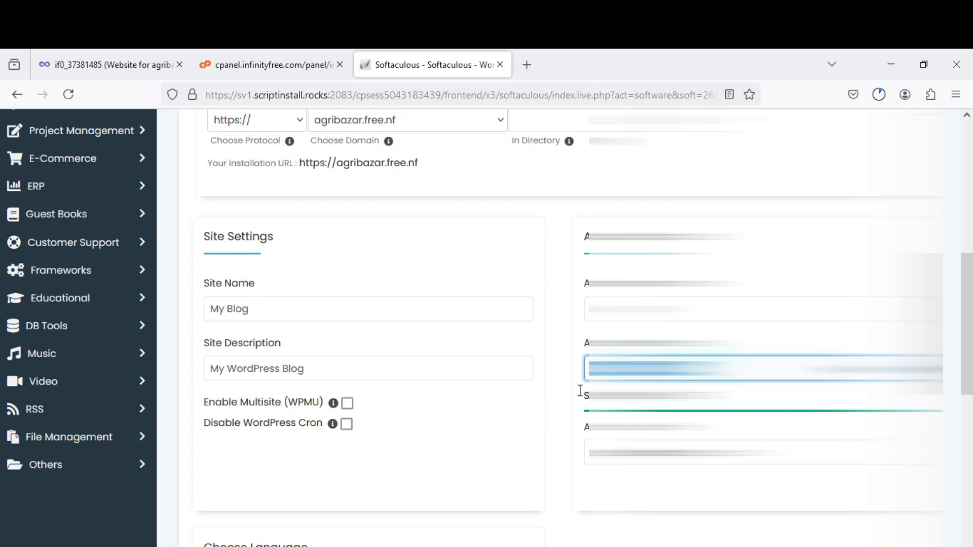
key("BackSpace")
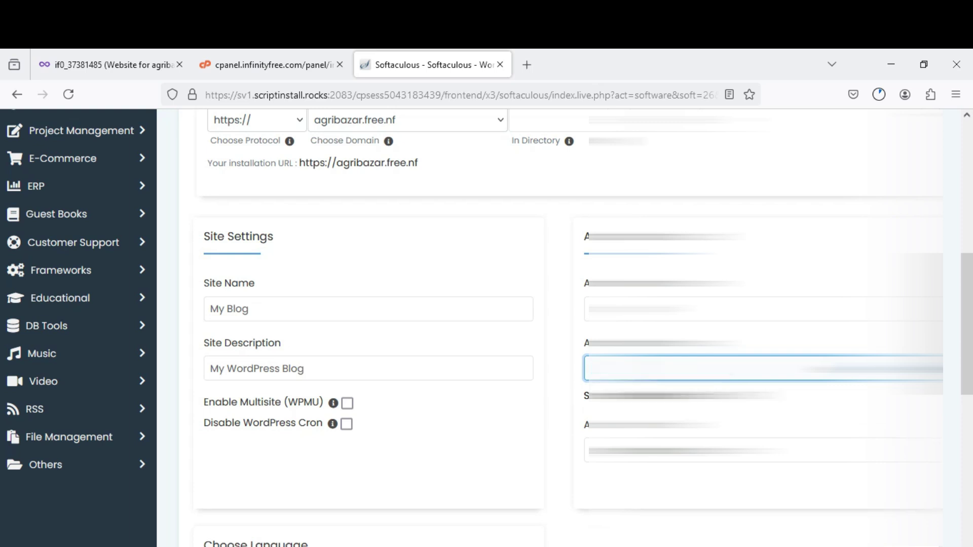
type("a")
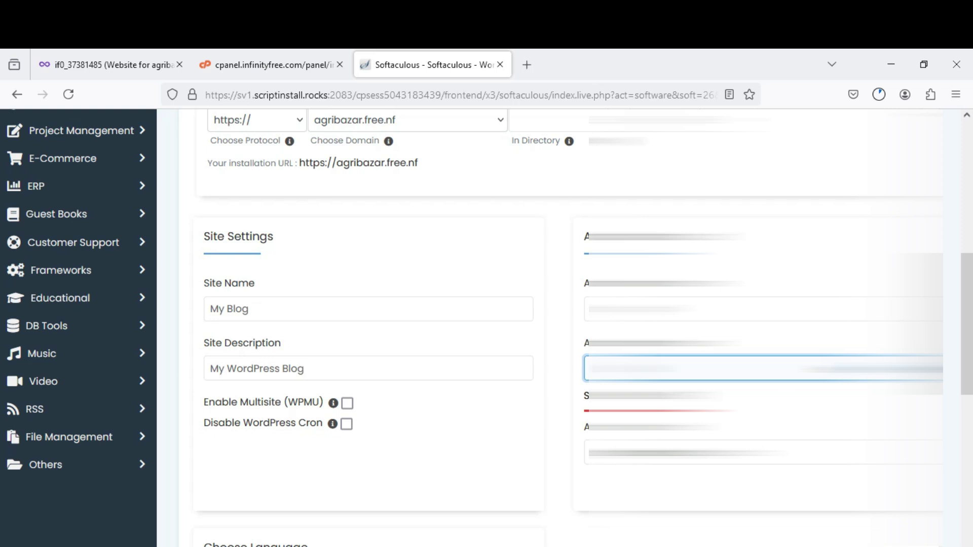
type("aa")
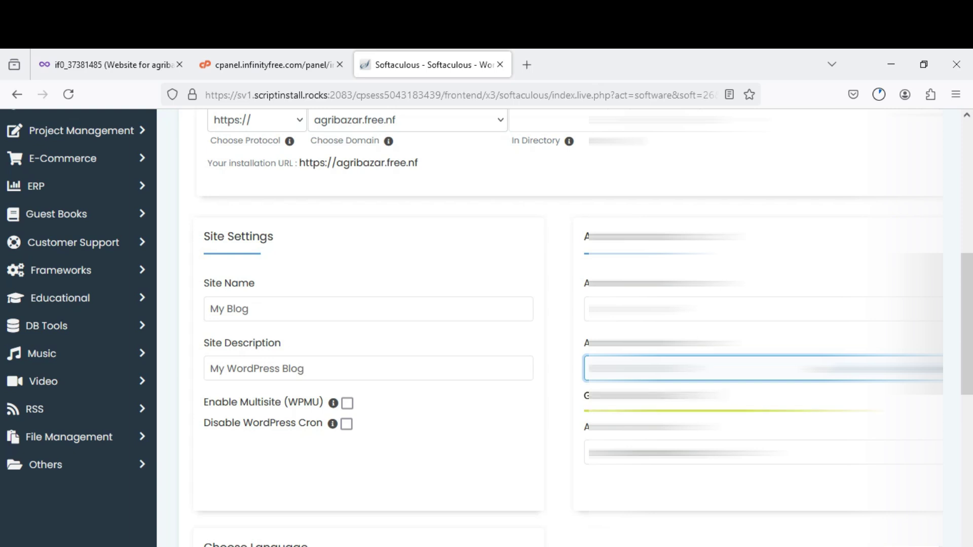
type("a")
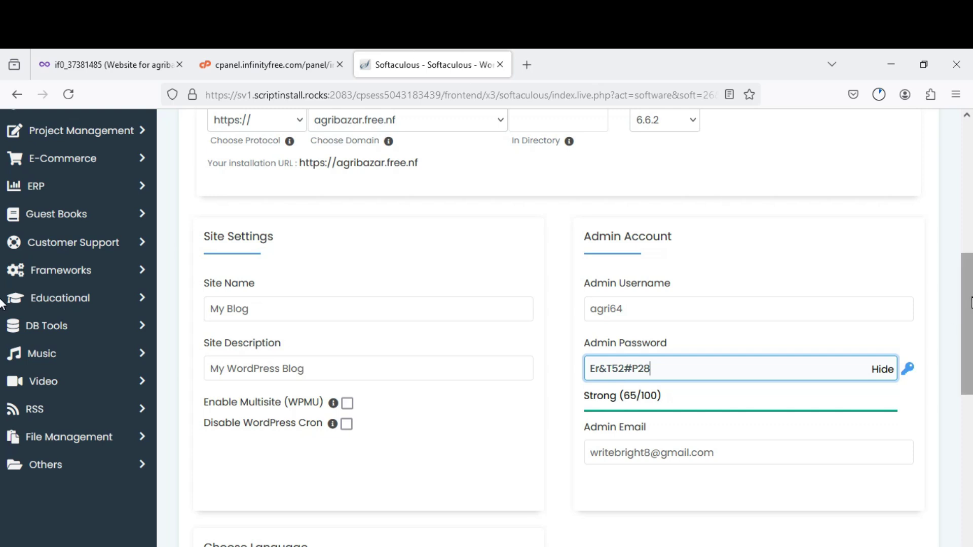
Install WordPress on agribazar.free.nf with the completed admin account details.
left_click_drag(965, 298, 960, 435)
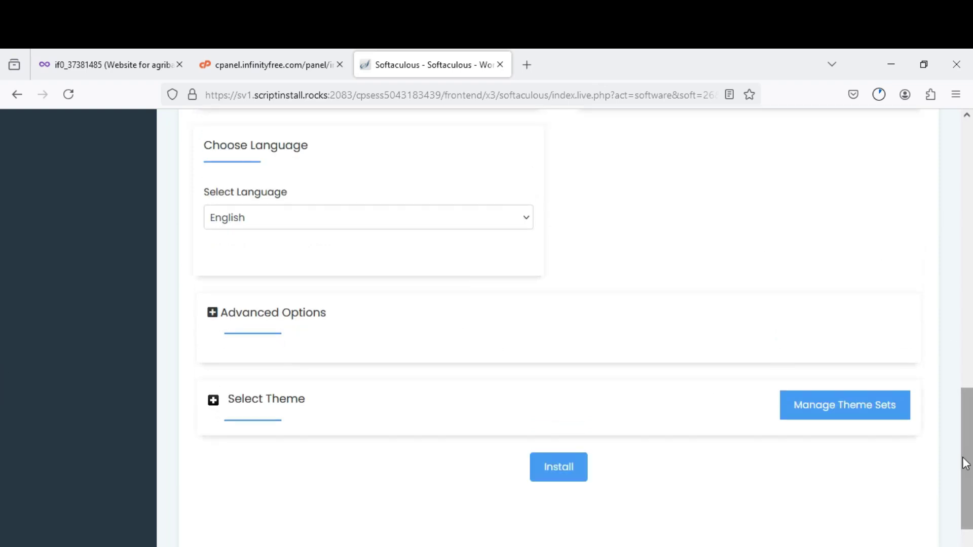
scroll(966, 426, "down", 2)
left_click(562, 406)
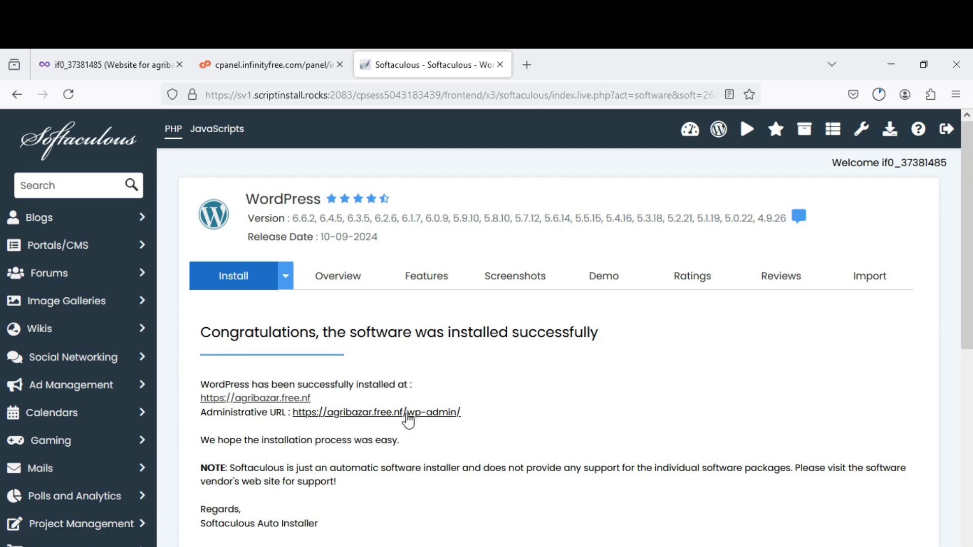
left_click_drag(970, 287, 969, 384)
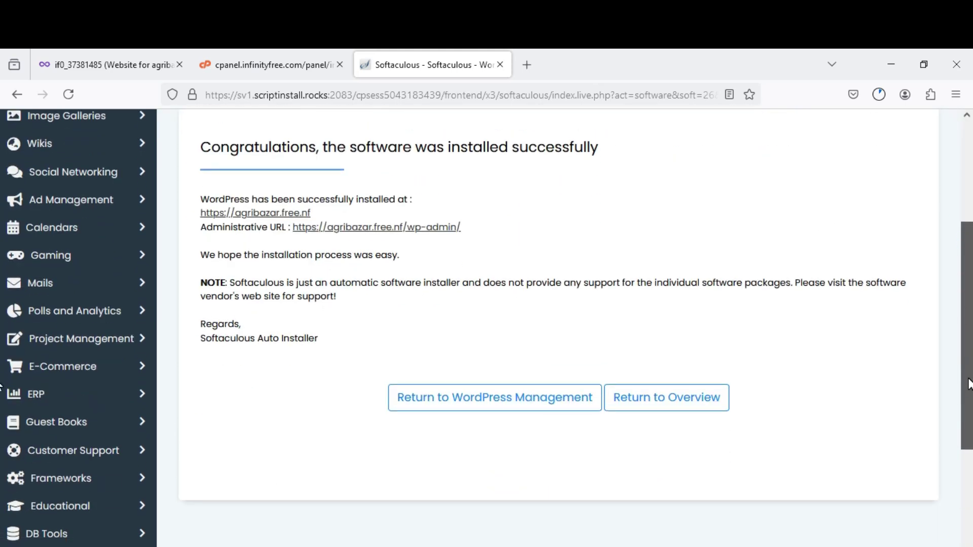
scroll(969, 383, "up", 3)
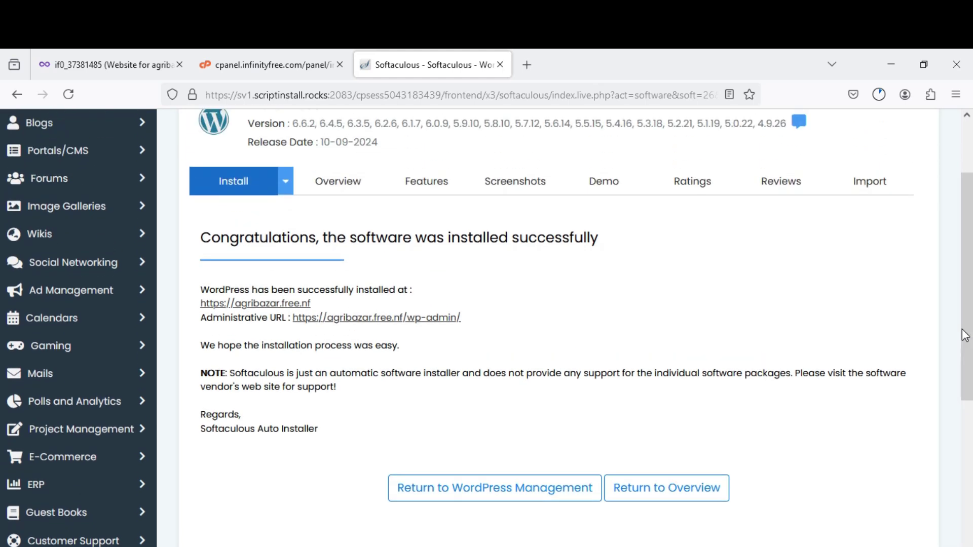
left_click(296, 305)
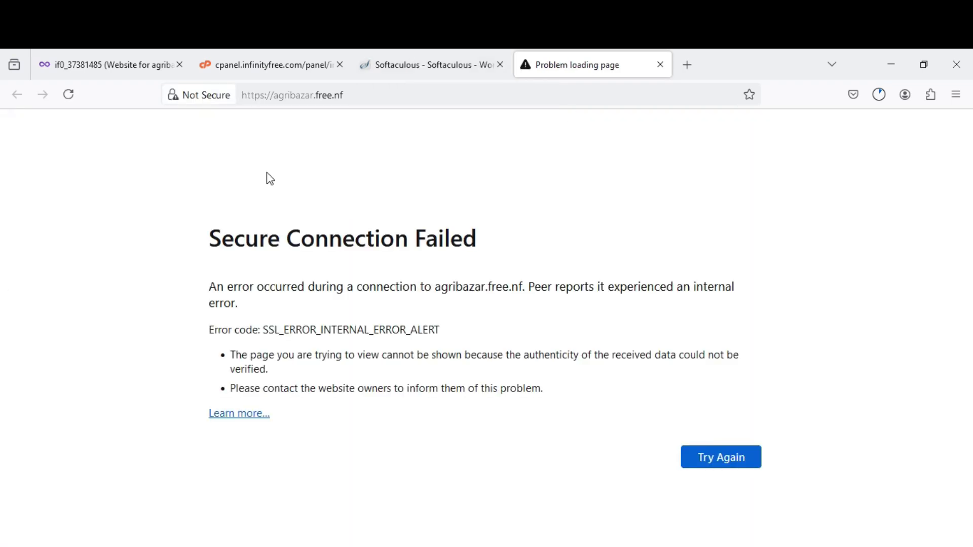
left_click(717, 459)
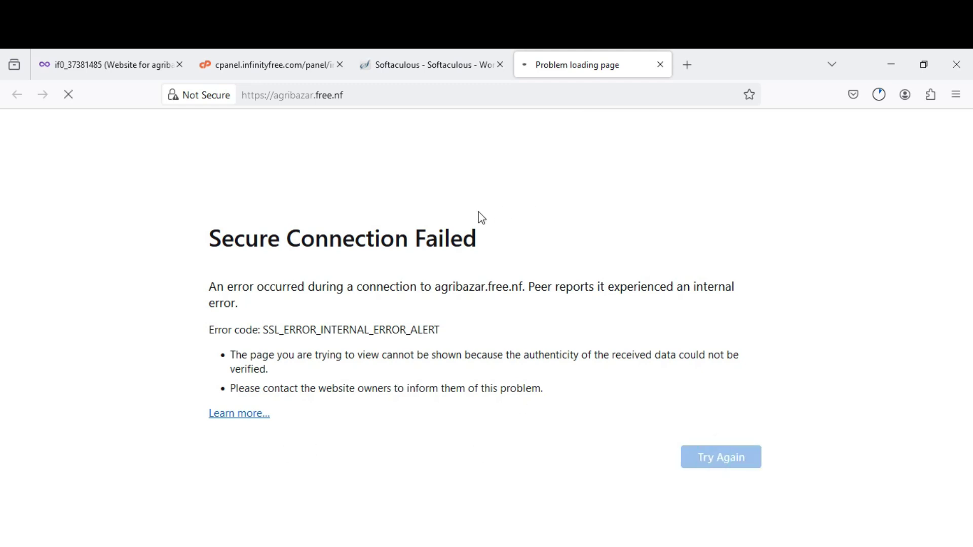
Return to the hosting control panel, open the SSL/TLS manager and look over its certificate options.
mouse_move(426, 64)
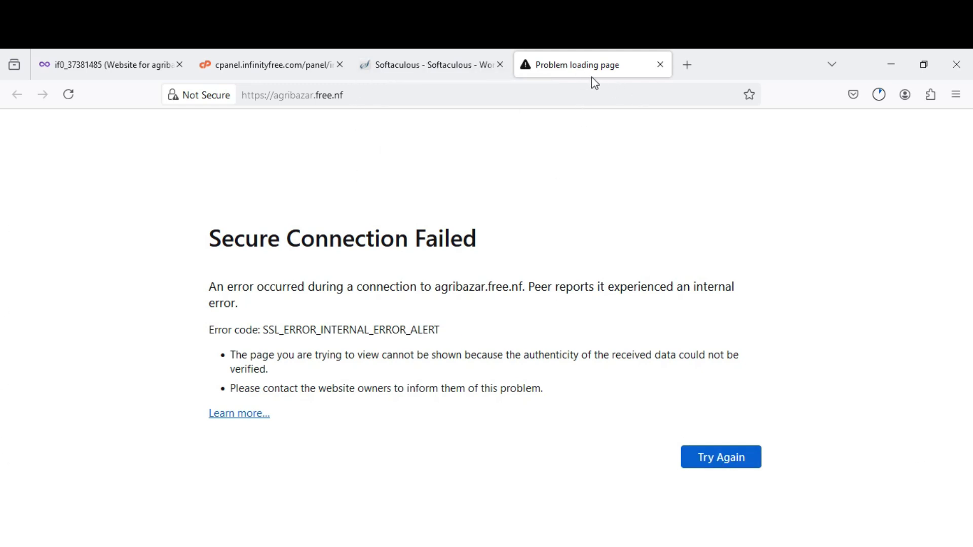
left_click(278, 74)
left_click(576, 249)
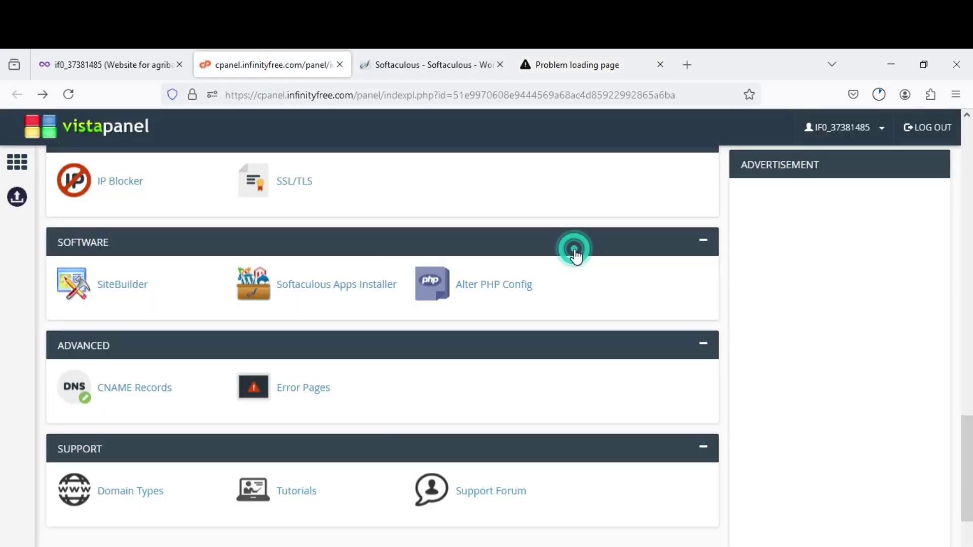
left_click(265, 185)
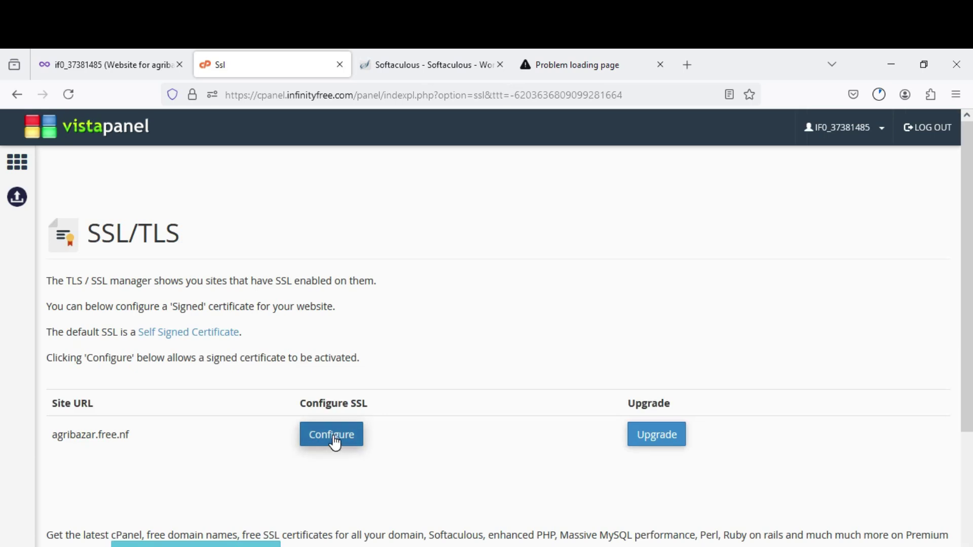
left_click_drag(965, 223, 968, 310)
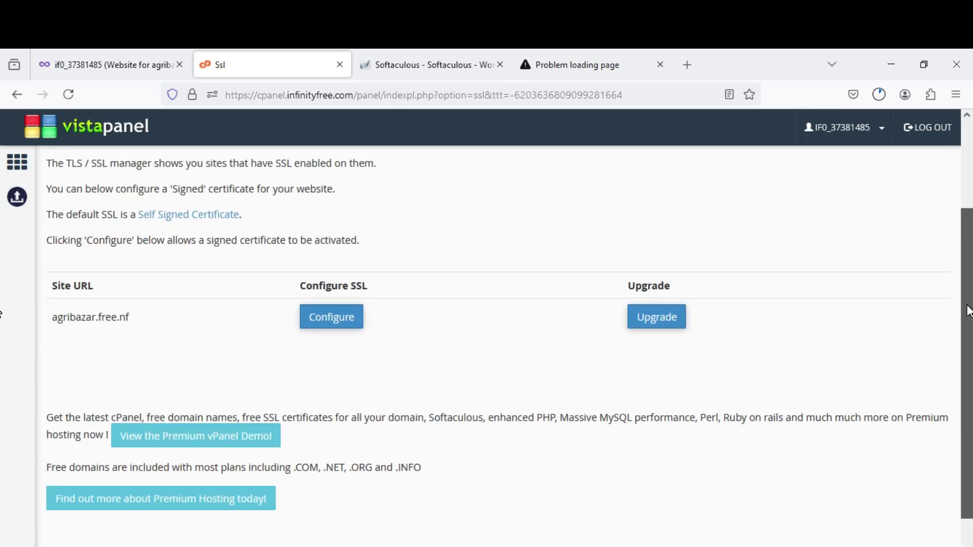
left_click_drag(968, 310, 969, 251)
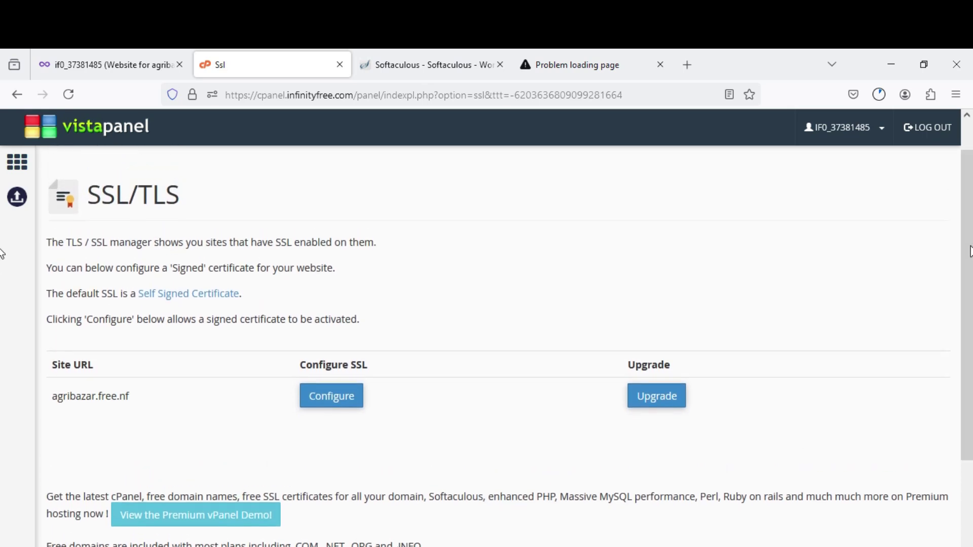
Open the linked Wikipedia article about self-signed certificates and close it again.
left_click(209, 303)
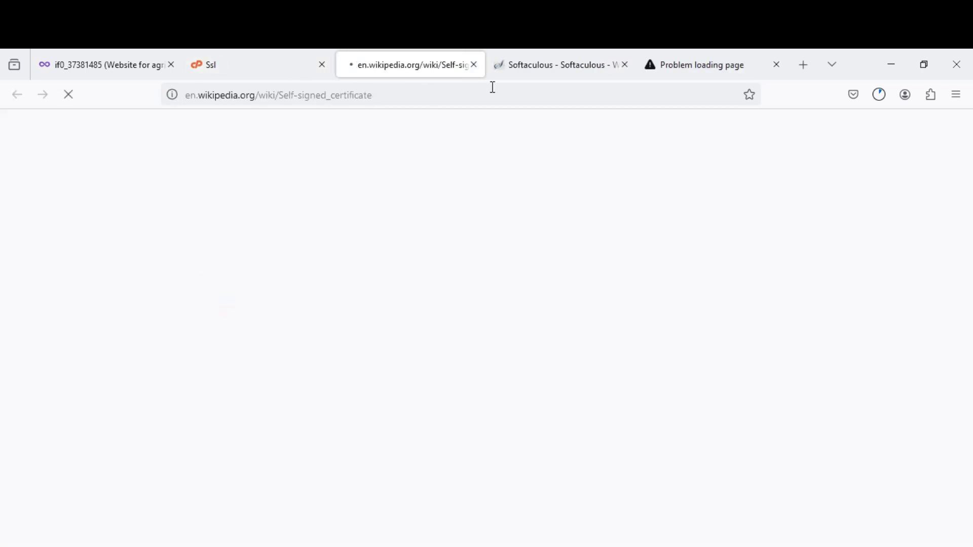
left_click(522, 70)
left_click(409, 62)
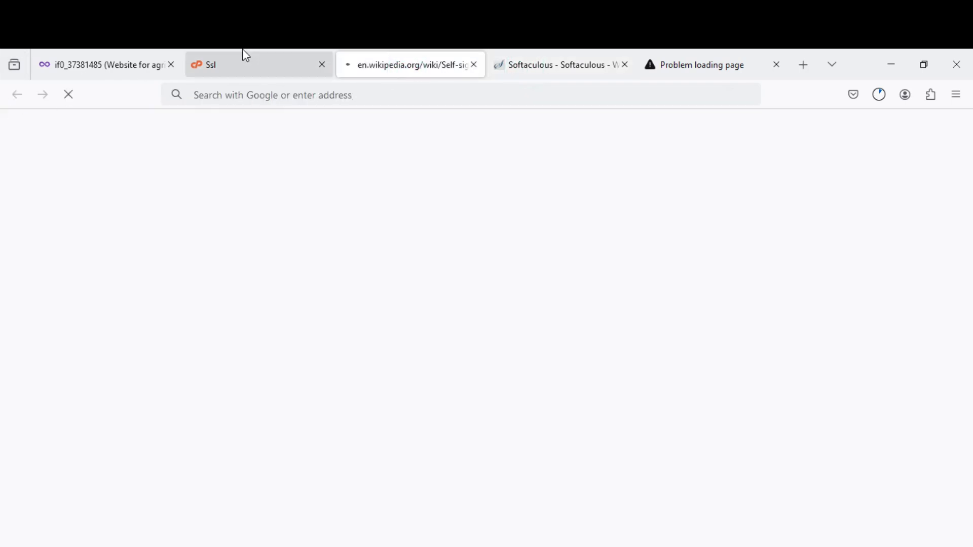
left_click(248, 66)
left_click(416, 65)
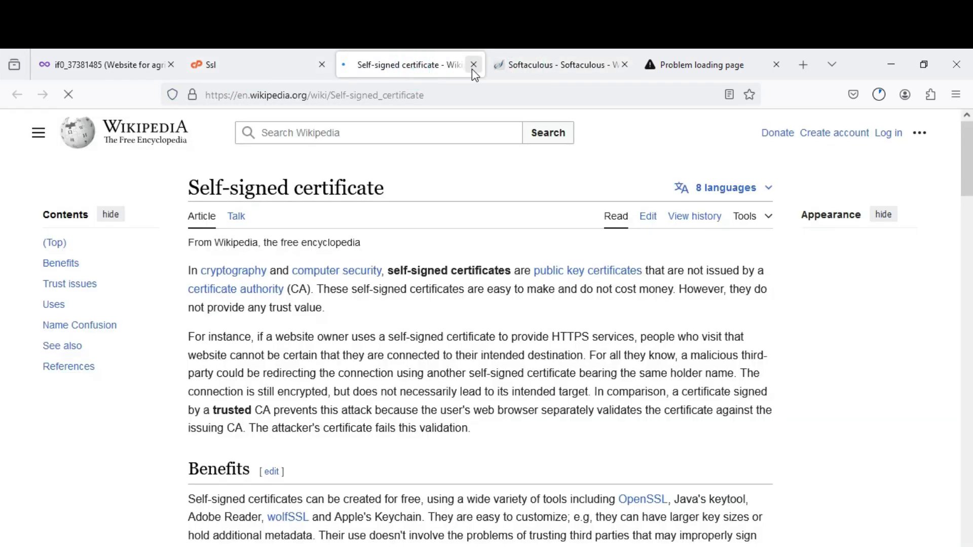
left_click(473, 66)
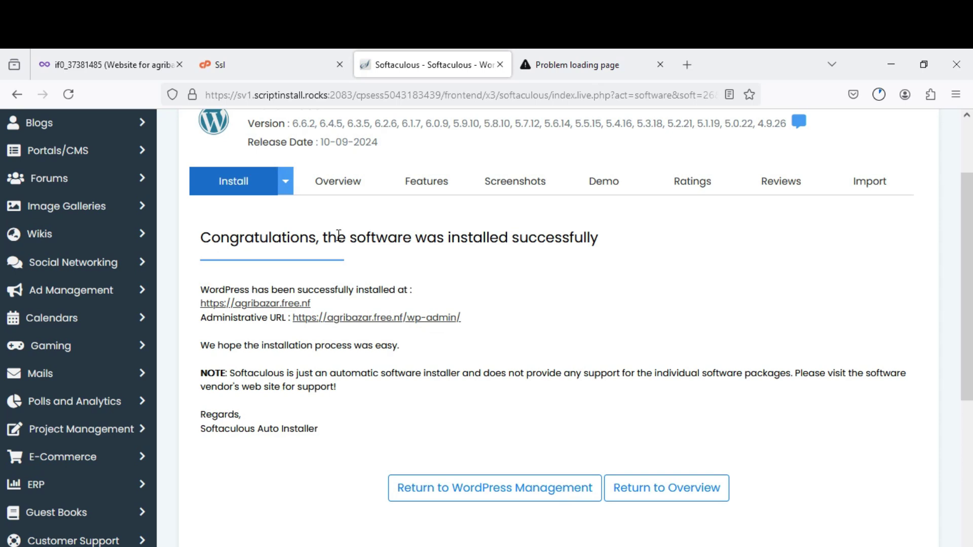
Return to the SSL/TLS manager and open the SSL configuration page for agribazar.free.nf.
left_click(267, 64)
left_click(339, 398)
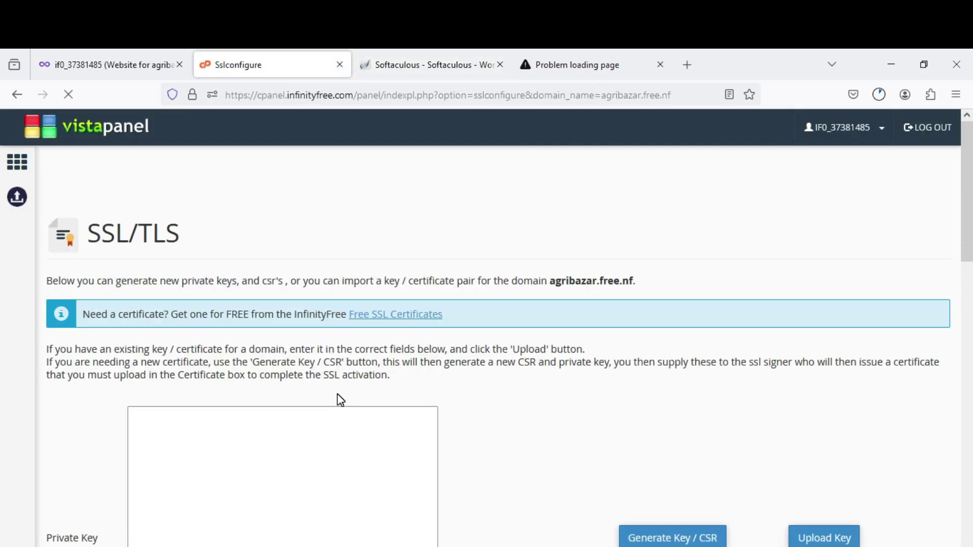
Open the pending Google Trust order for agribazar.free.nf in the InfinityFree SSL certificates and set up its CNAME records automatically.
left_click(406, 315)
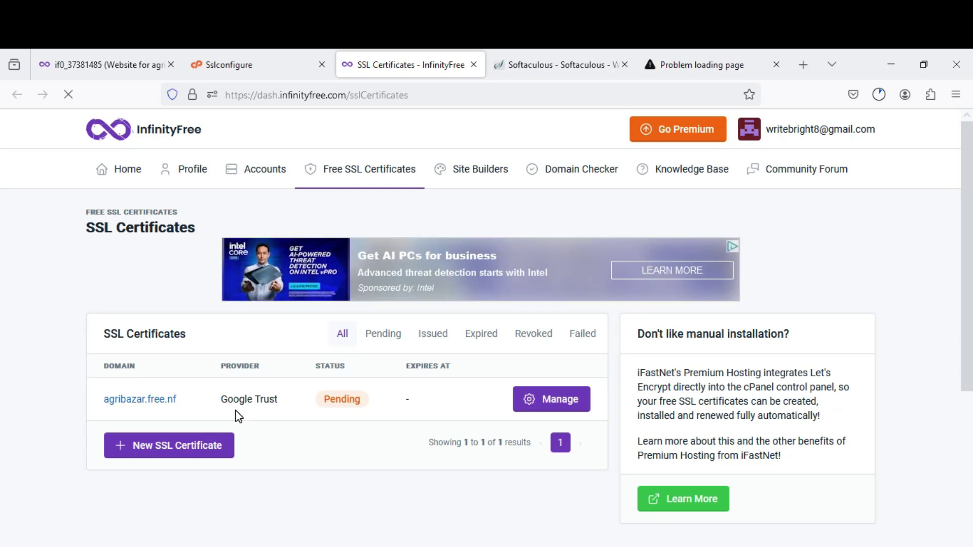
left_click(564, 405)
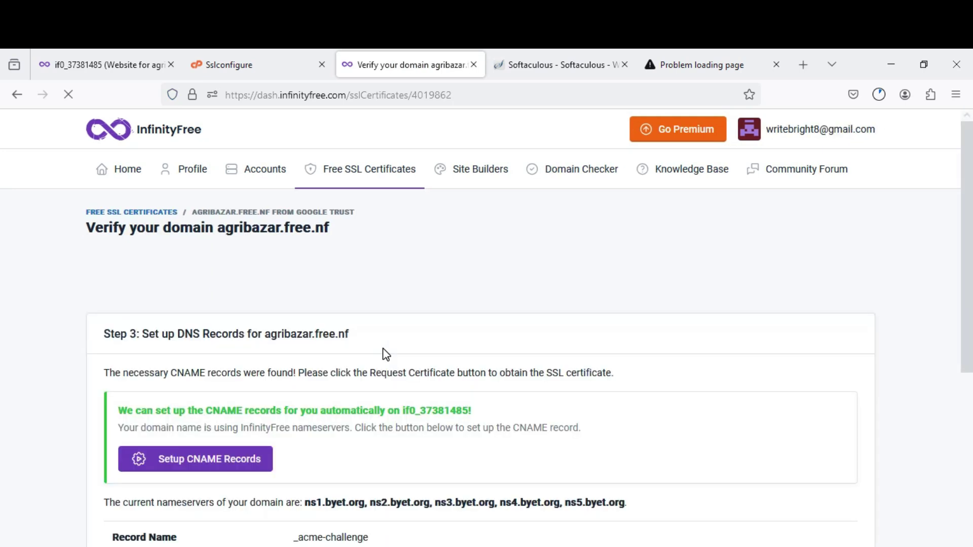
left_click(226, 464)
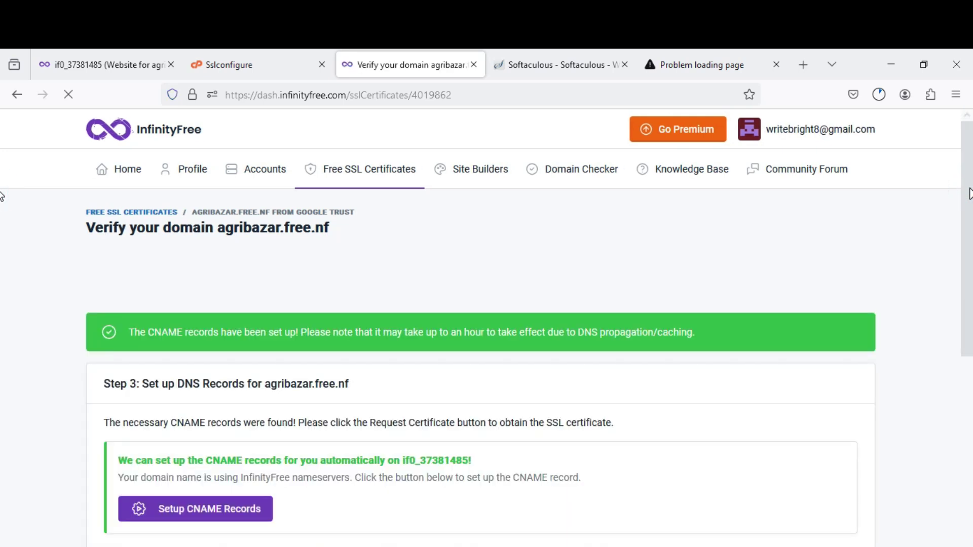
Request the SSL certificate for agribazar.free.nf from its domain verification page.
scroll(2, 218, "down", 2)
scroll(2, 241, "down", 4)
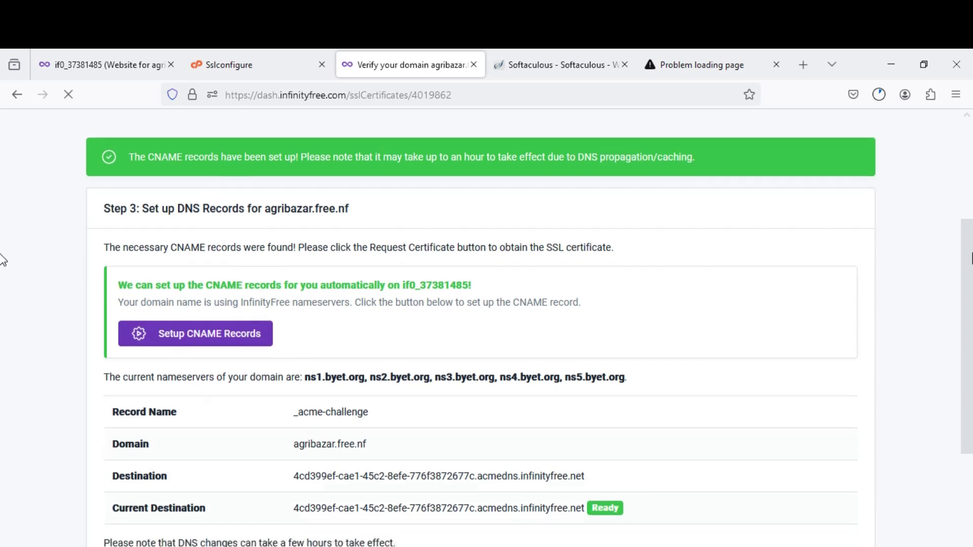
scroll(3, 319, "down", 1)
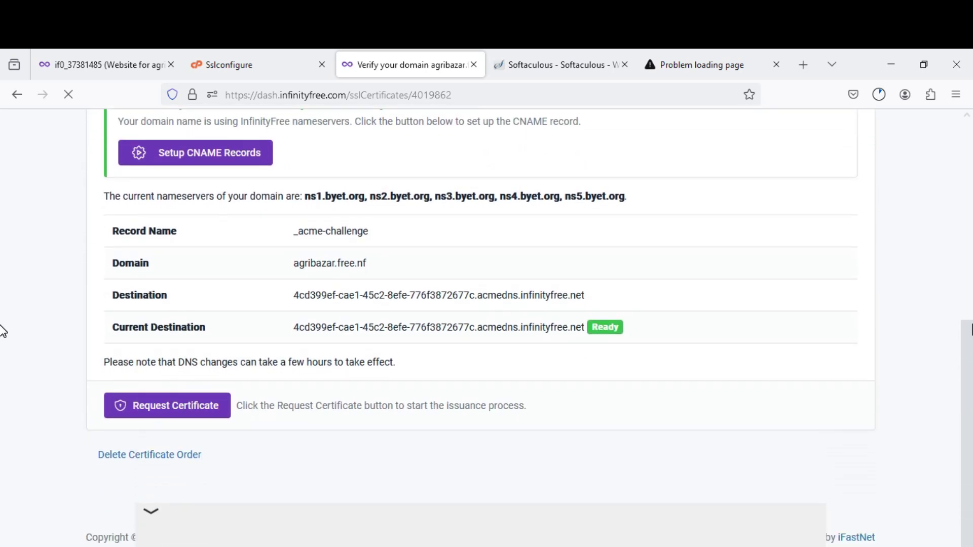
left_click(172, 409)
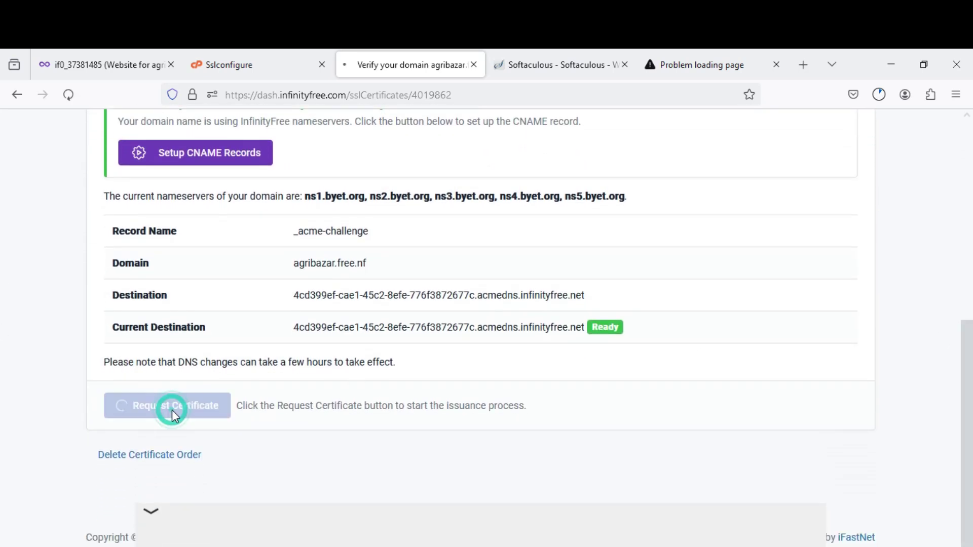